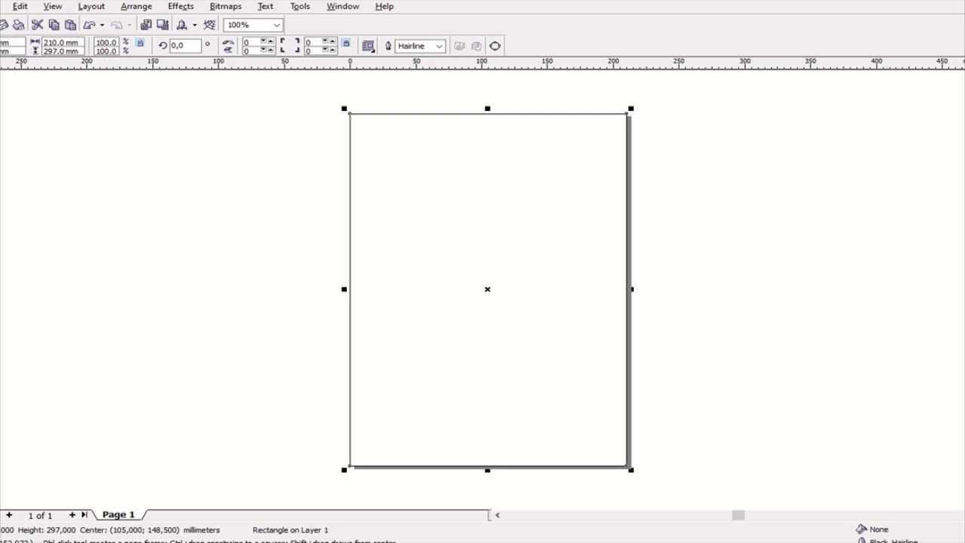
Fill the page rectangle magenta and draw a 210 × 74.919 mm band across its middle
{"action": "left_click", "coordinate": [961, 226]}
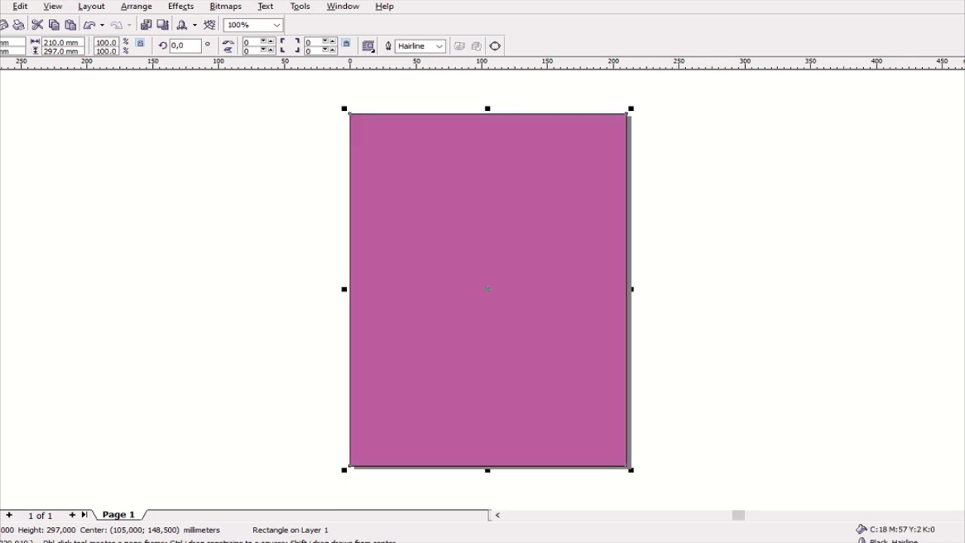
{"action": "left_click_drag", "start_coordinate": [627, 211], "coordinate": [350, 300]}
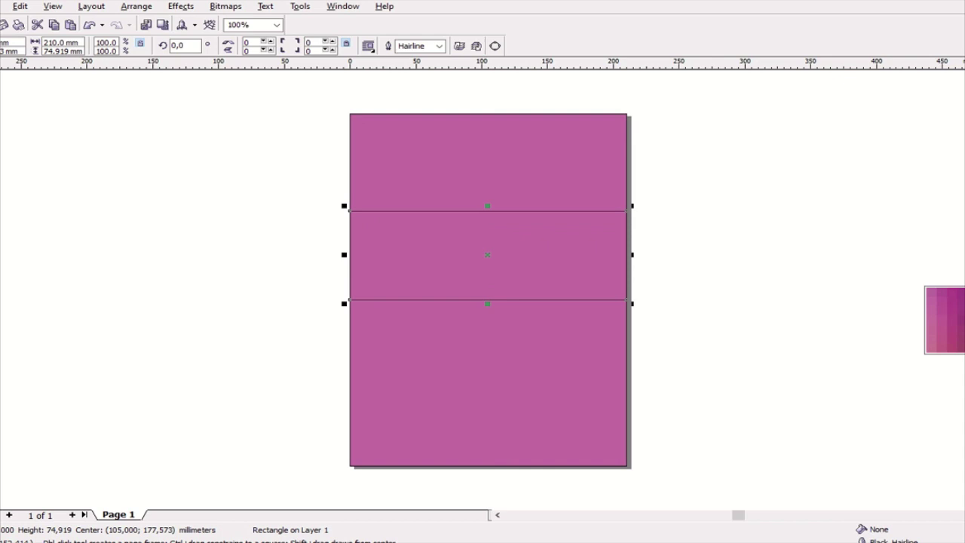
Fill the middle band dark purple and remove its outline
{"action": "left_click", "coordinate": [952, 321]}
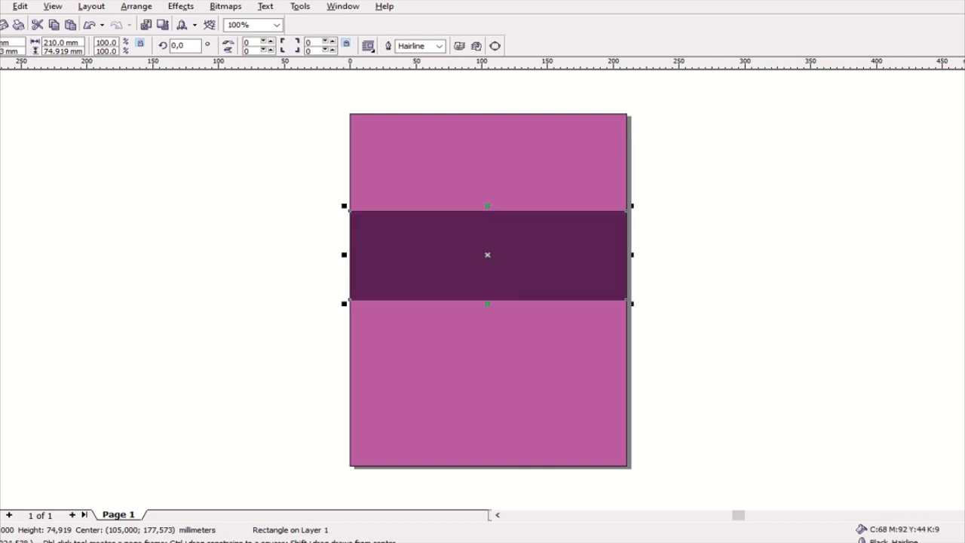
{"action": "right_click", "coordinate": [952, 76]}
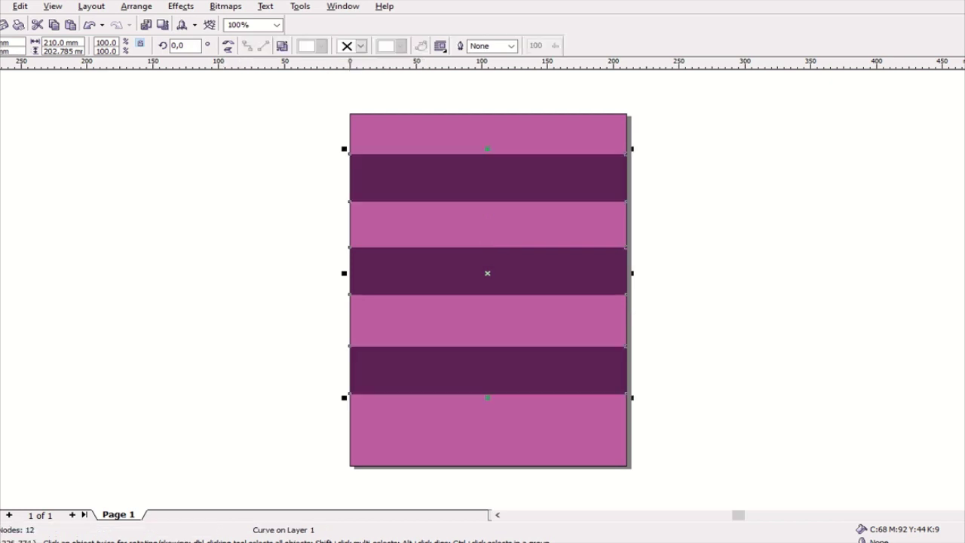
Switch to the Interactive Distortion tool to warp the stripes
{"action": "left_click", "coordinate": [1, 224]}
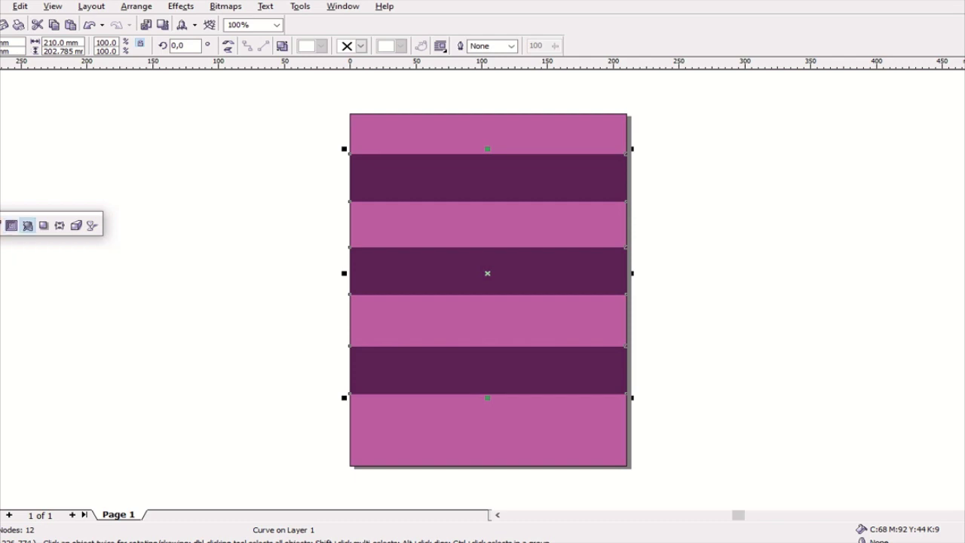
{"action": "left_click", "coordinate": [27, 225]}
{"action": "left_click", "coordinate": [2, 225]}
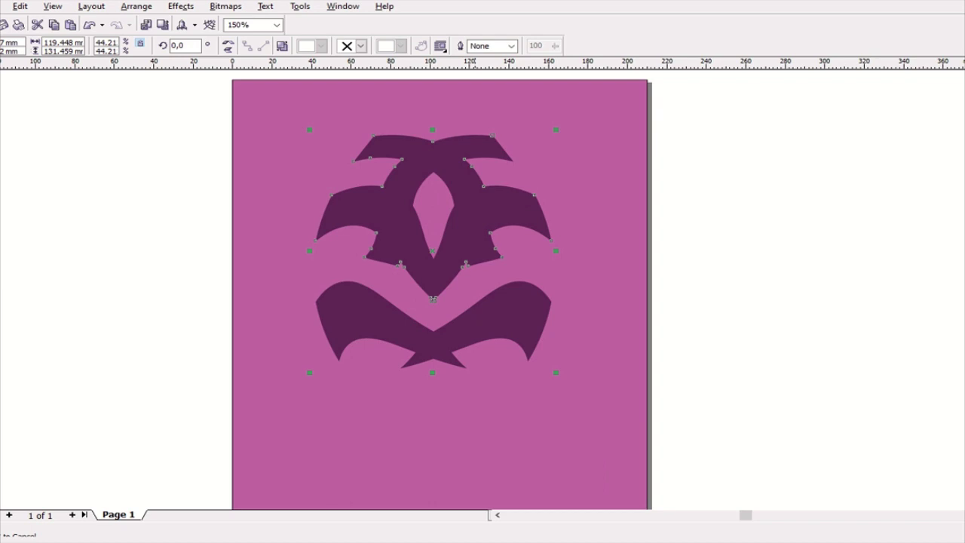
Rotate the duplicated ornament copies by 90° and reselect the ornament
{"action": "type", "text": "90"}
{"action": "key", "text": "Return"}
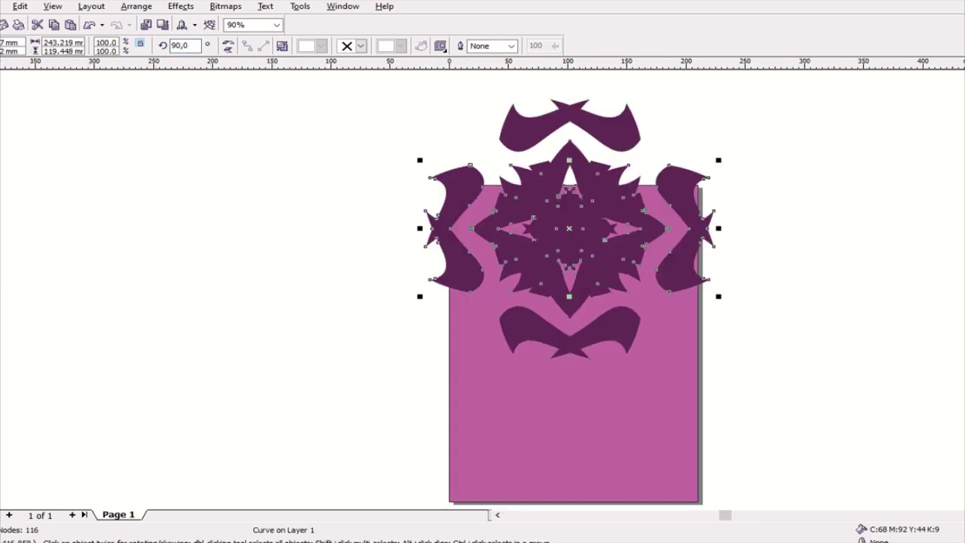
{"action": "key", "text": "Escape"}
{"action": "left_click", "coordinate": [558, 196]}
Combine all ornament pieces into one 243.219 mm curve and move it left of the page
{"action": "key", "text": "ctrl+a"}
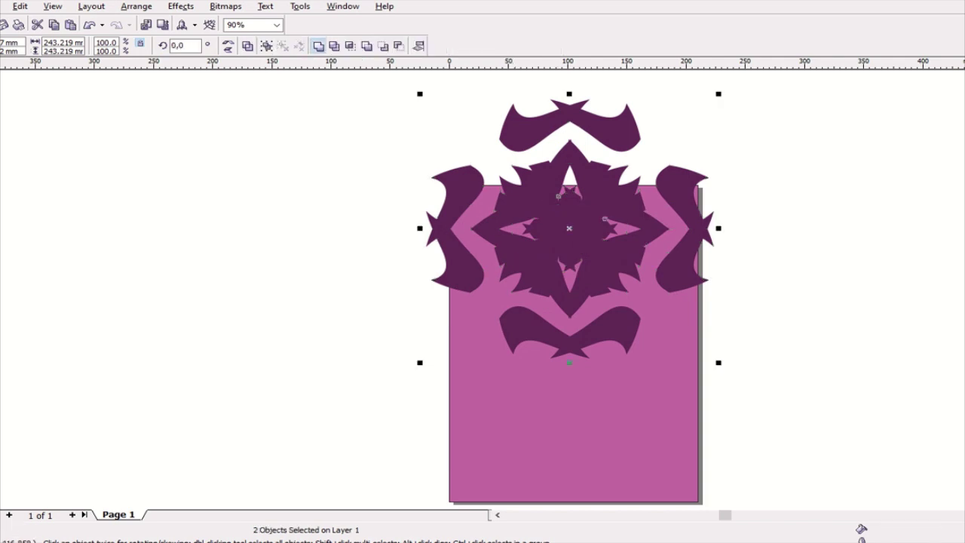
{"action": "left_click", "coordinate": [318, 45]}
{"action": "key", "text": "Escape"}
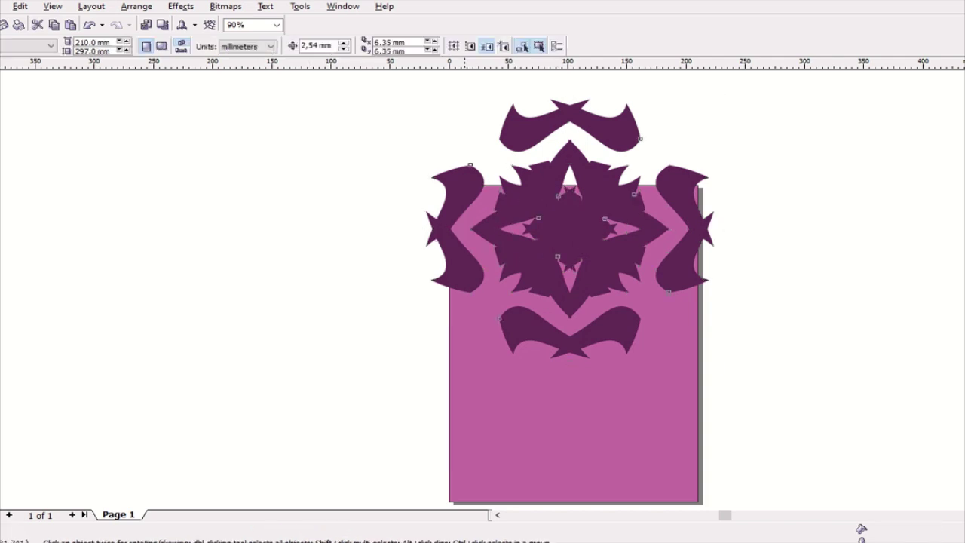
{"action": "mouse_move", "coordinate": [569, 226]}
{"action": "left_mouse_down"}
{"action": "mouse_move", "coordinate": [407, 226]}
{"action": "mouse_move", "coordinate": [225, 246]}
{"action": "left_mouse_up"}
{"action": "key", "text": "Escape"}
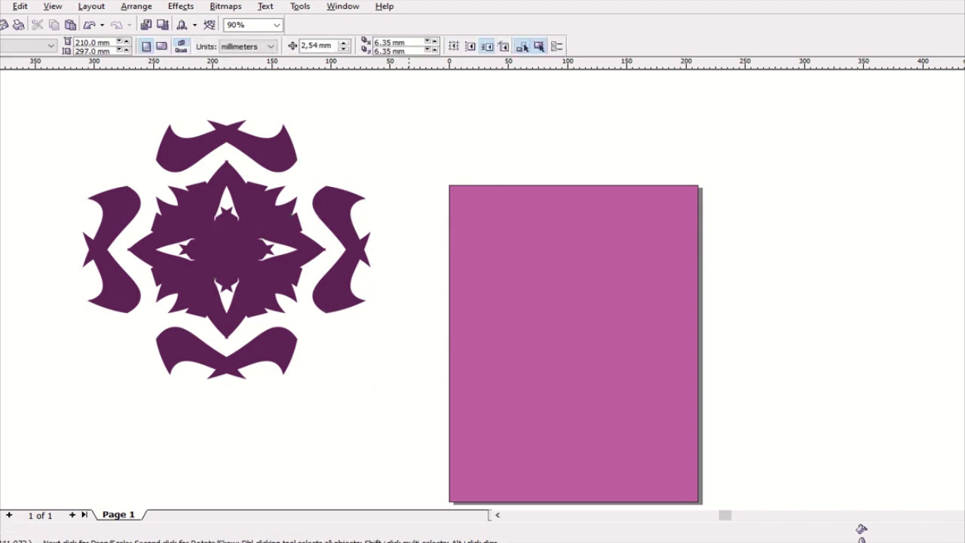
{"action": "scroll", "coordinate": [164, 241], "scroll_direction": "up", "scroll_amount": 1}
{"action": "left_click", "coordinate": [226, 249]}
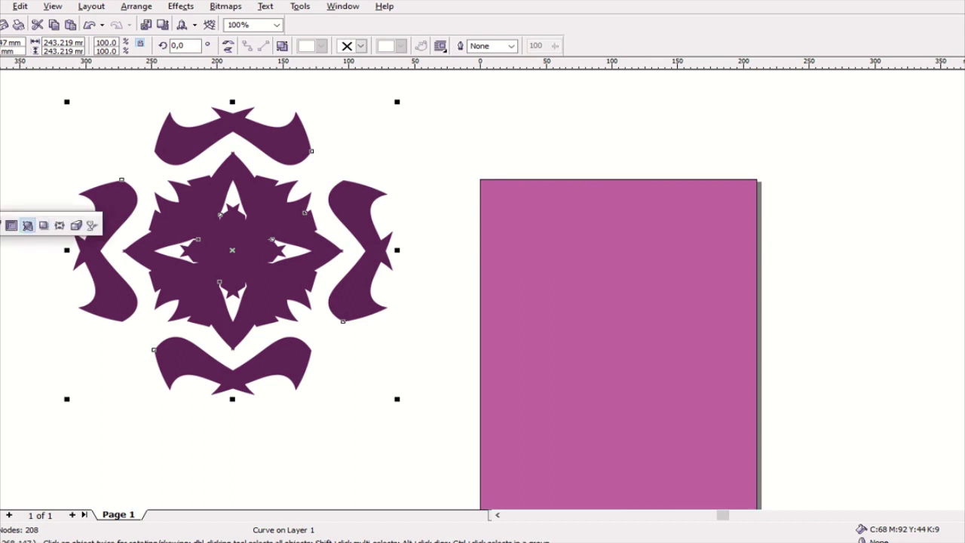
Apply a Twister distortion to turn the ornament into a swirl
{"action": "left_click", "coordinate": [43, 225]}
{"action": "mouse_move", "coordinate": [162, 231]}
{"action": "left_mouse_down"}
{"action": "mouse_move", "coordinate": [178, 240]}
{"action": "mouse_move", "coordinate": [166, 197]}
{"action": "mouse_move", "coordinate": [151, 235]}
{"action": "left_mouse_up"}
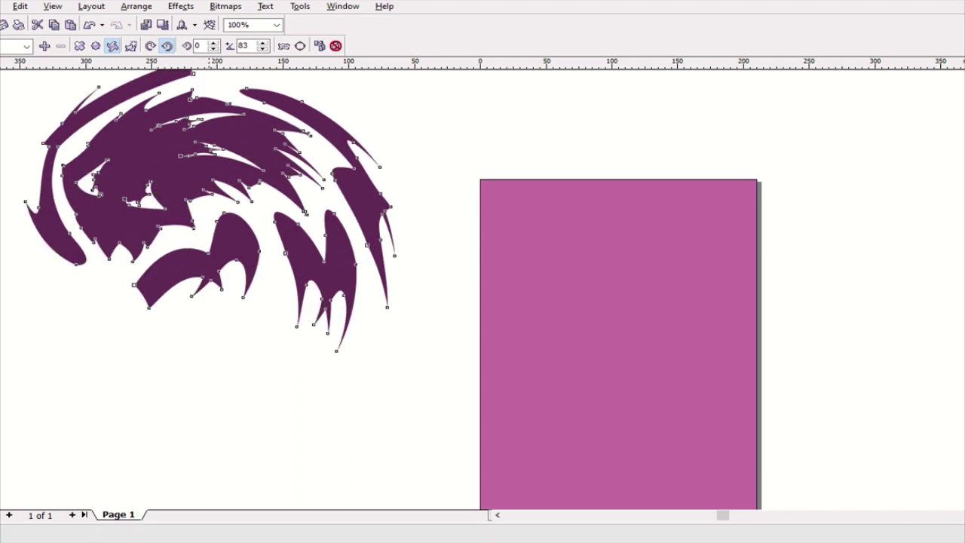
{"action": "left_click_drag", "start_coordinate": [151, 235], "coordinate": [208, 298]}
{"action": "key", "text": "space"}
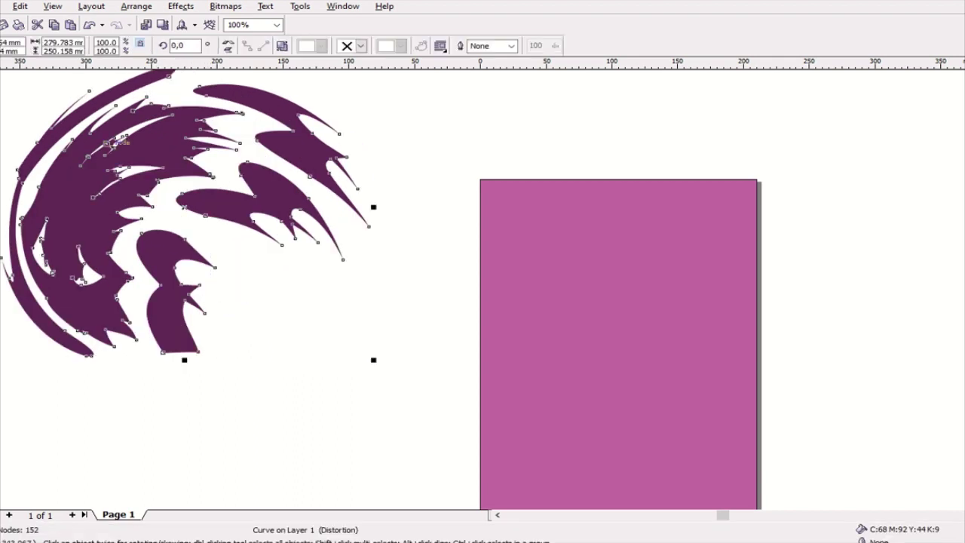
{"action": "key", "text": "Escape"}
Move the swirl down-right and add a horizontally mirrored copy beside it
{"action": "mouse_move", "coordinate": [79, 242]}
{"action": "left_mouse_down"}
{"action": "mouse_move", "coordinate": [228, 320]}
{"action": "mouse_move", "coordinate": [192, 323]}
{"action": "left_mouse_up"}
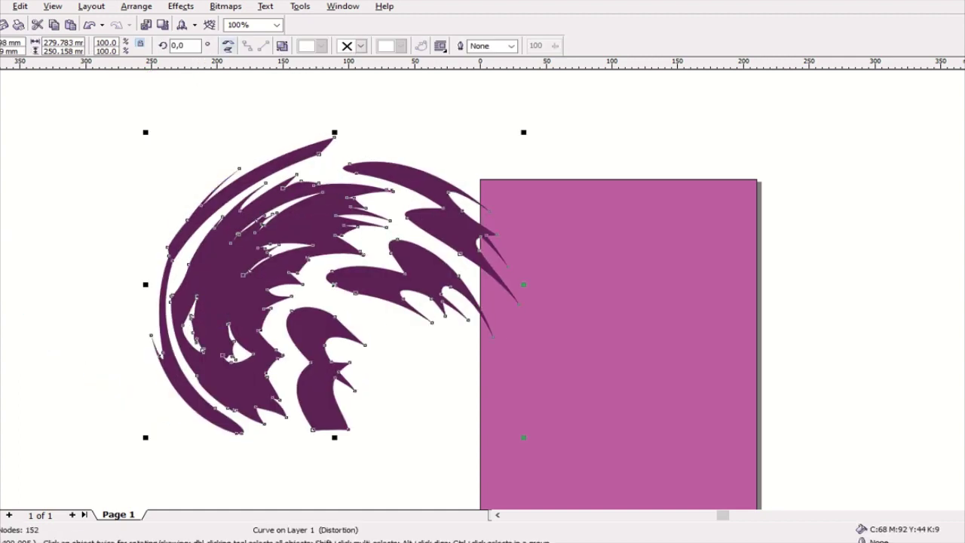
{"action": "left_click", "coordinate": [228, 45]}
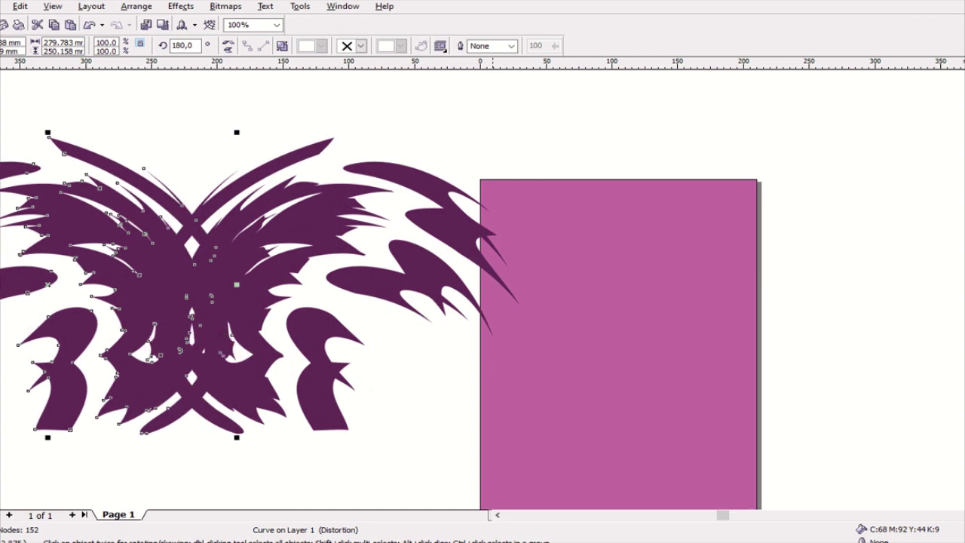
{"action": "scroll", "coordinate": [563, 164], "scroll_direction": "down", "scroll_amount": 1}
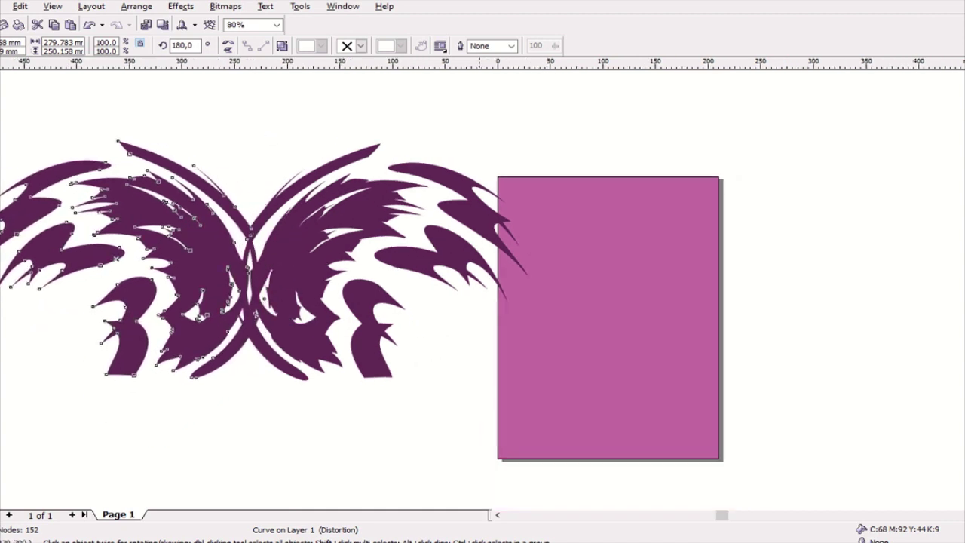
Combine the left and right wings into one butterfly curve
{"action": "key", "text": "Escape"}
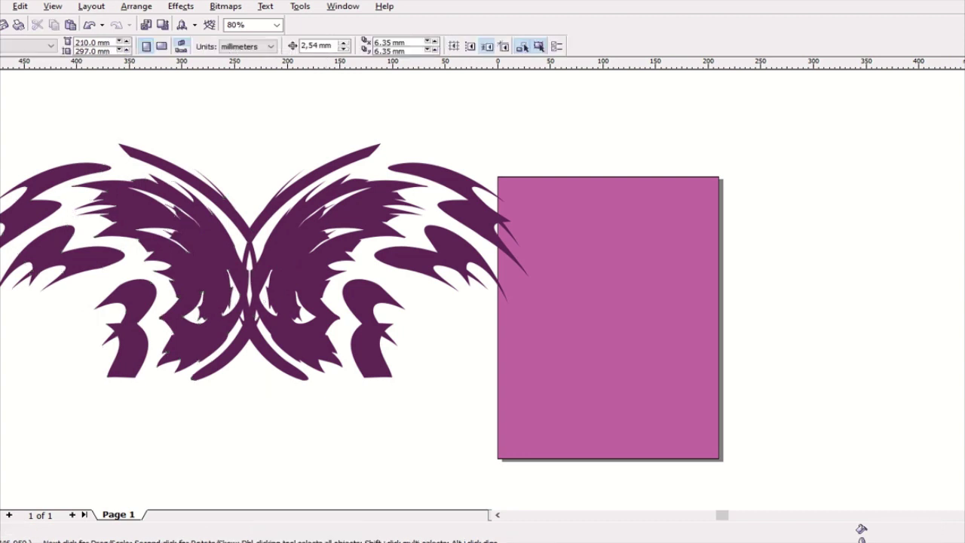
{"action": "left_click_drag", "start_coordinate": [446, 115], "coordinate": [105, 387]}
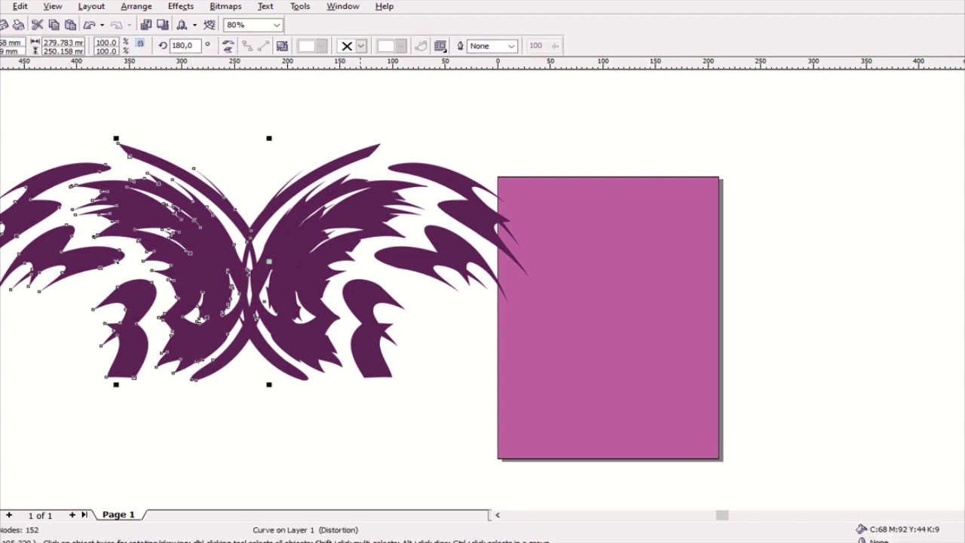
{"action": "left_click", "coordinate": [249, 261]}
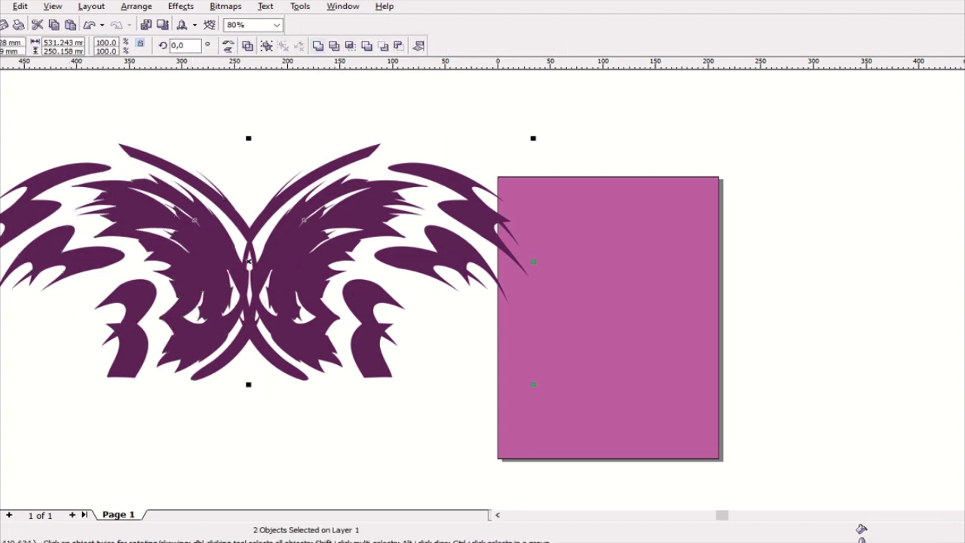
{"action": "left_click", "coordinate": [318, 45]}
{"action": "key", "text": "Escape"}
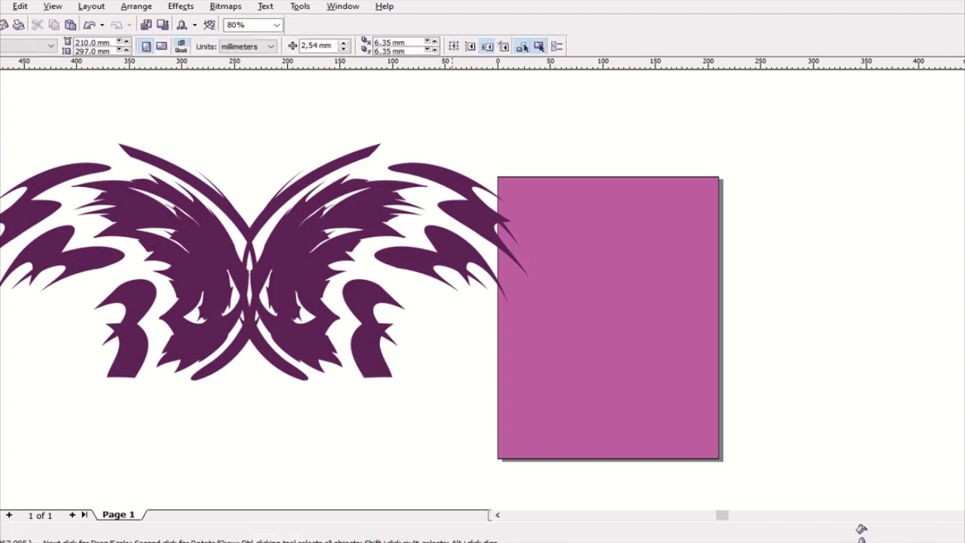
Scale the butterfly down to 55.84%, about 296.682 × 139.705 mm
{"action": "scroll", "coordinate": [498, 202], "scroll_direction": "down", "scroll_amount": 1}
{"action": "left_click", "coordinate": [278, 258]}
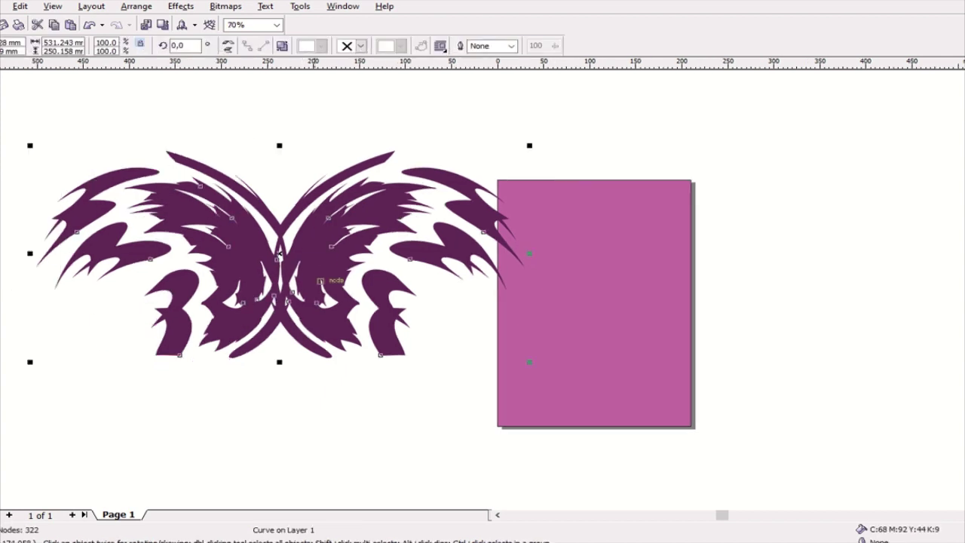
{"action": "left_click_drag", "start_coordinate": [280, 254], "coordinate": [280, 256]}
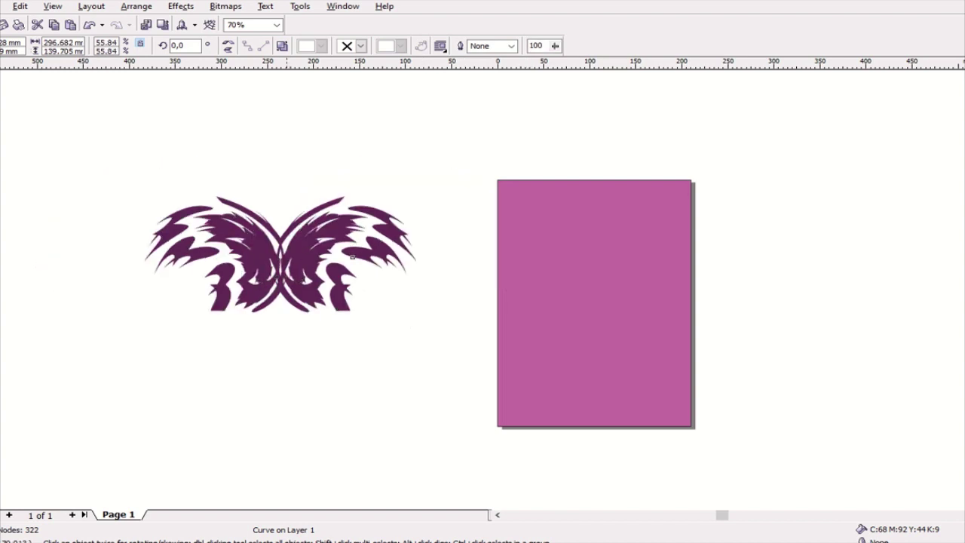
{"action": "key", "text": "Escape"}
{"action": "scroll", "coordinate": [276, 195], "scroll_direction": "up", "scroll_amount": 2}
{"action": "scroll", "coordinate": [266, 229], "scroll_direction": "up", "scroll_amount": 3}
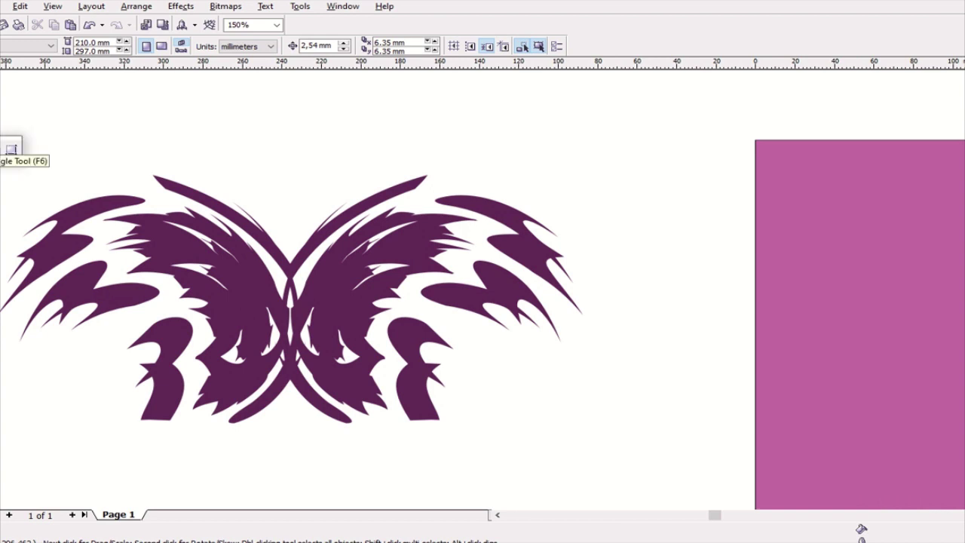
Draw a tall 14.535 × 101.002 mm body rectangle down the butterfly's centre
{"action": "left_click", "coordinate": [12, 149]}
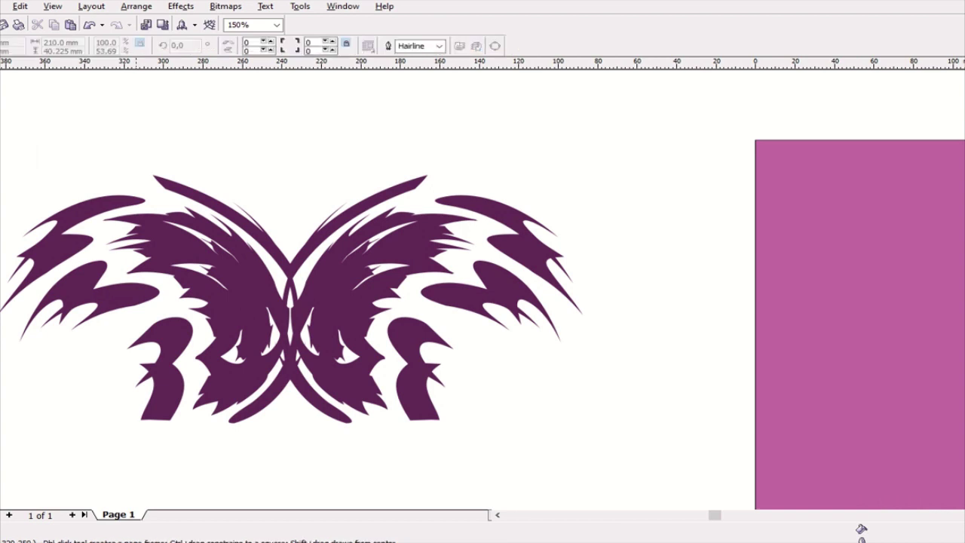
{"action": "left_click", "coordinate": [303, 257]}
{"action": "left_click_drag", "start_coordinate": [304, 252], "coordinate": [276, 431]}
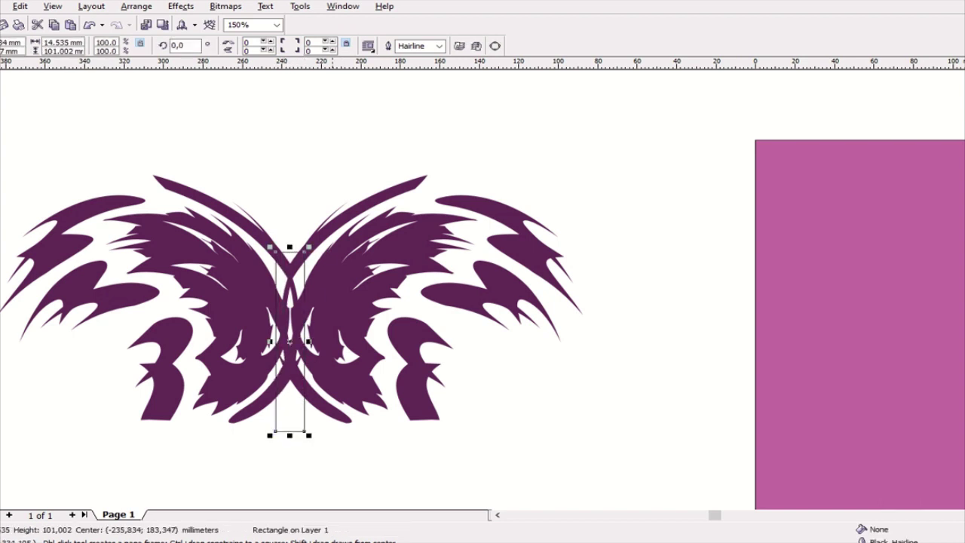
Give the body a 60 corner radius, fill it purple, and merge it into the butterfly
{"action": "left_click", "coordinate": [251, 42]}
{"action": "type", "text": "60"}
{"action": "key", "text": "Return"}
{"action": "left_click", "coordinate": [961, 226]}
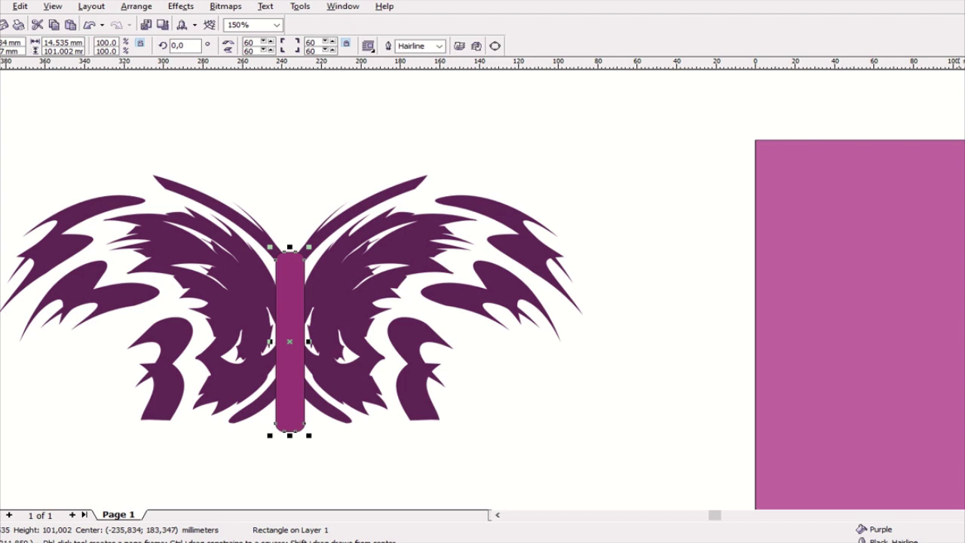
{"action": "key", "text": "ctrl+z"}
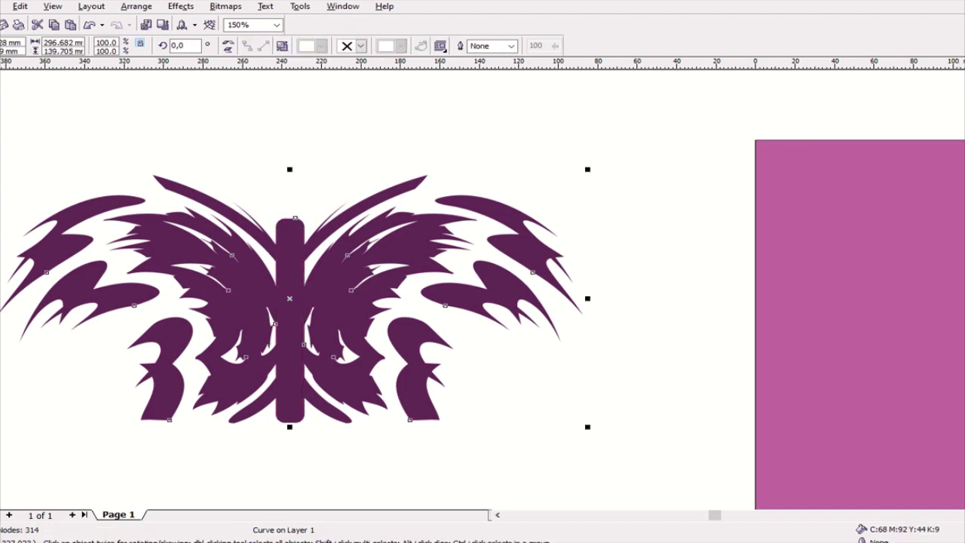
Delete redundant nodes from the butterfly's central body and its bottom end
{"action": "key", "text": "F10"}
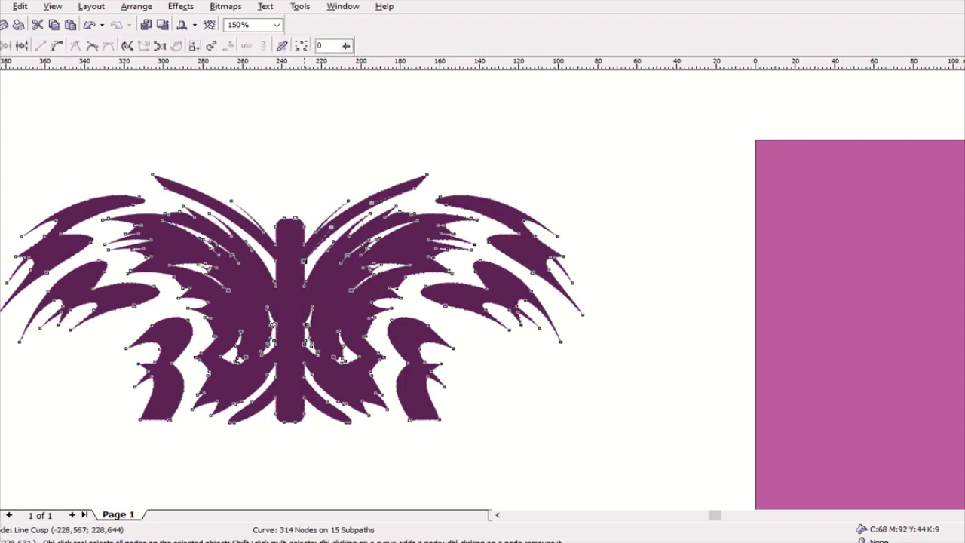
{"action": "key", "text": "Delete"}
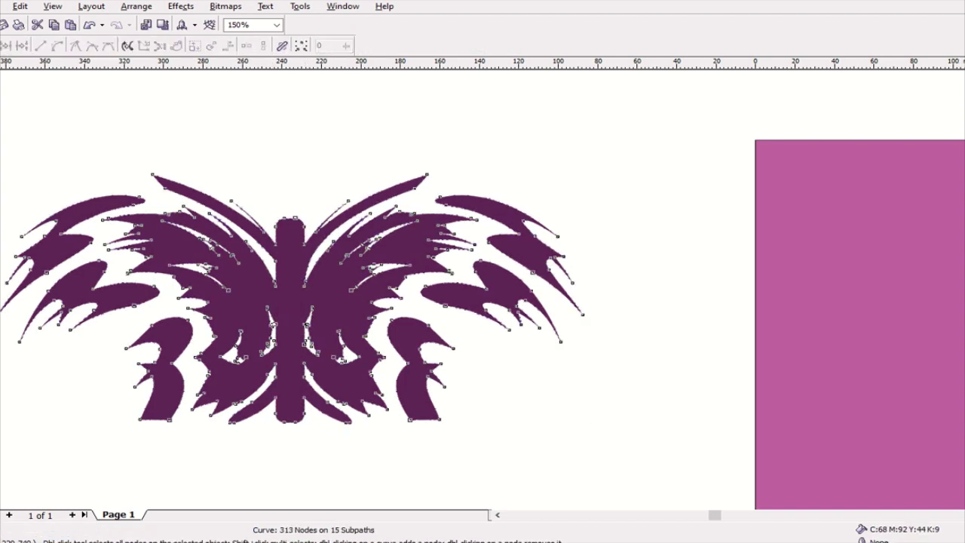
{"action": "left_click", "coordinate": [251, 231]}
{"action": "key", "text": "Delete"}
{"action": "left_click", "coordinate": [302, 414]}
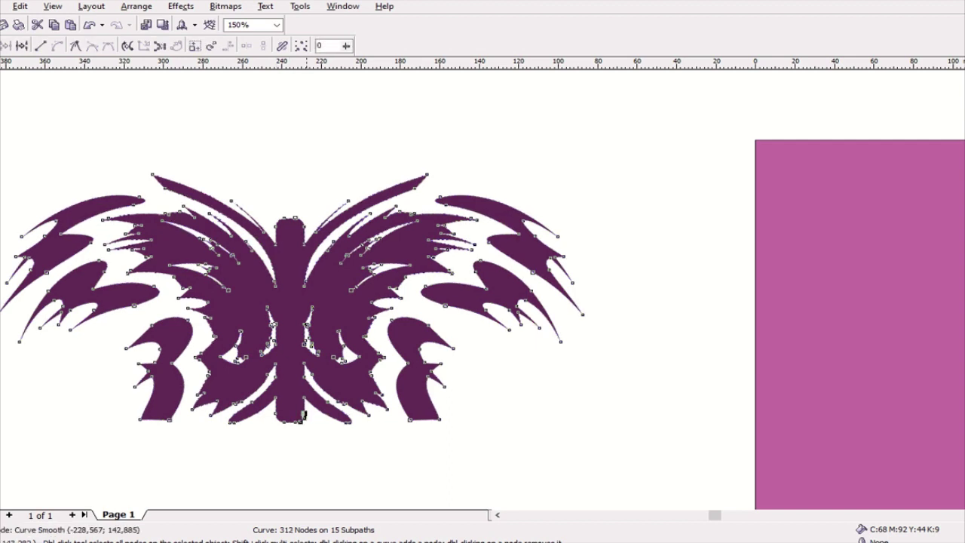
{"action": "key", "text": "Delete"}
{"action": "left_click", "coordinate": [276, 414]}
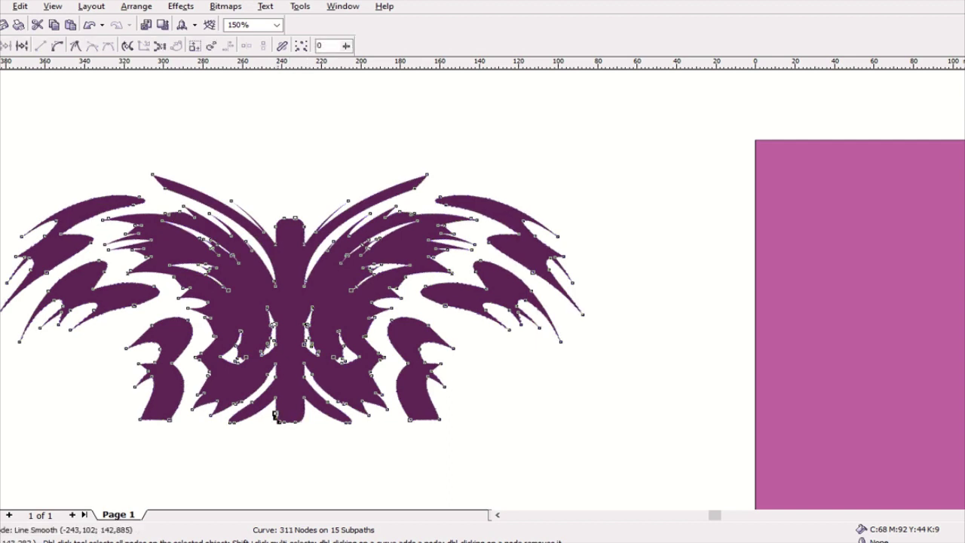
{"action": "key", "text": "Delete"}
{"action": "scroll", "coordinate": [299, 445], "scroll_direction": "up", "scroll_amount": 1}
{"action": "scroll", "coordinate": [289, 416], "scroll_direction": "up", "scroll_amount": 2}
{"action": "scroll", "coordinate": [290, 416], "scroll_direction": "up", "scroll_amount": 3}
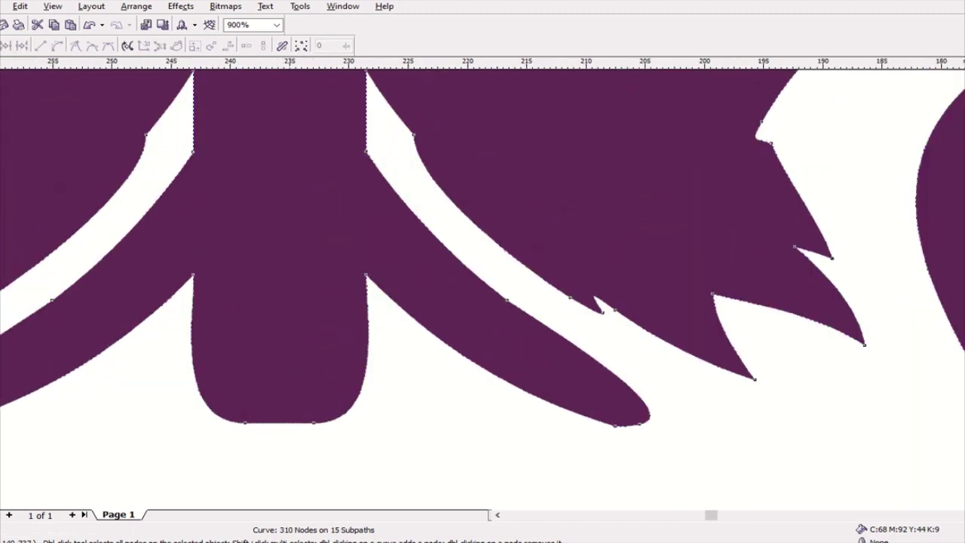
Reshape the body's bottom into a lengthened, rounded oval tip
{"action": "left_click", "coordinate": [313, 422]}
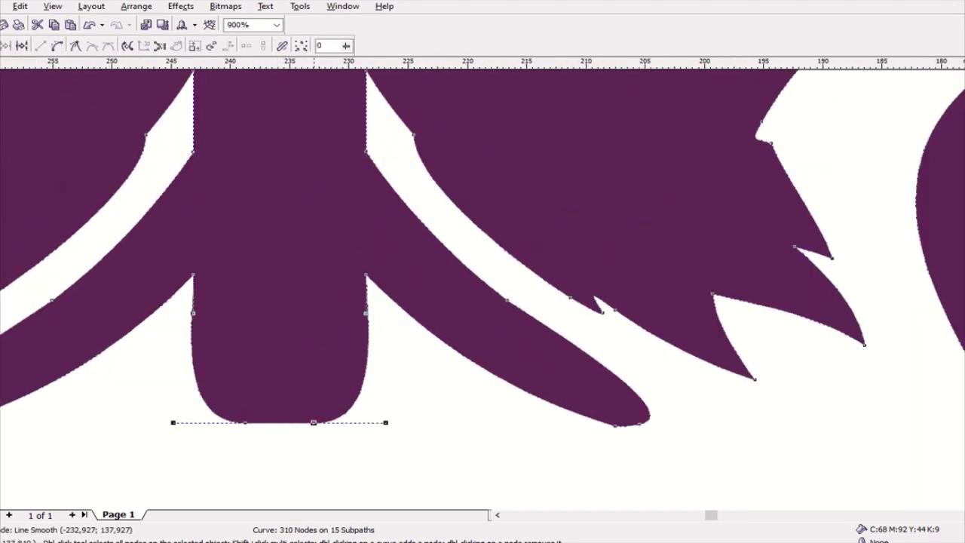
{"action": "key", "text": "Delete"}
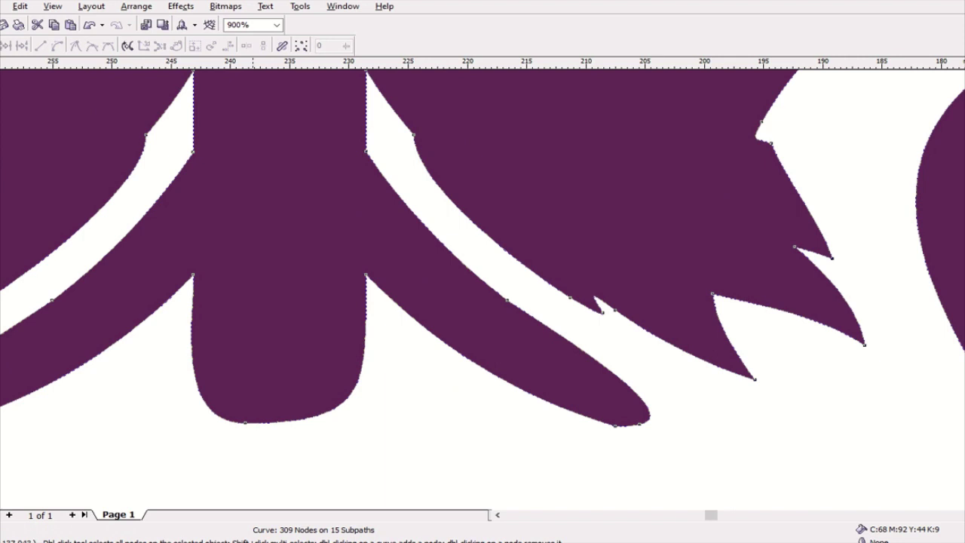
{"action": "left_click", "coordinate": [245, 422]}
{"action": "key", "text": "Delete"}
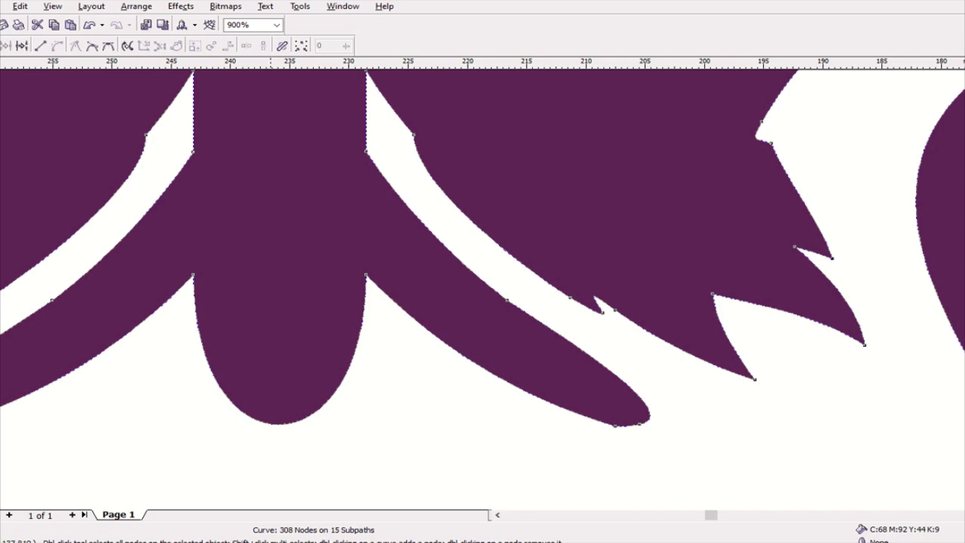
{"action": "left_click_drag", "start_coordinate": [279, 423], "coordinate": [279, 481]}
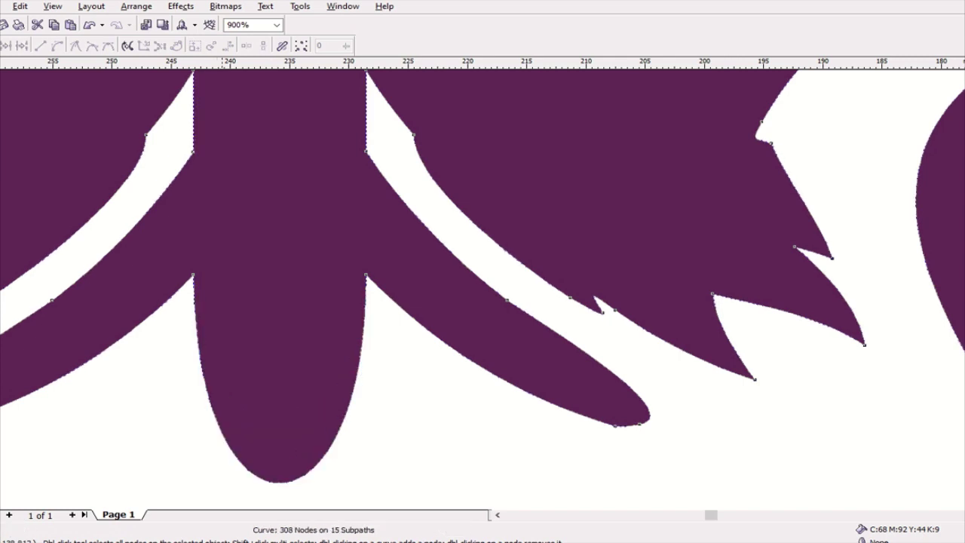
{"action": "left_click_drag", "start_coordinate": [227, 429], "coordinate": [236, 435]}
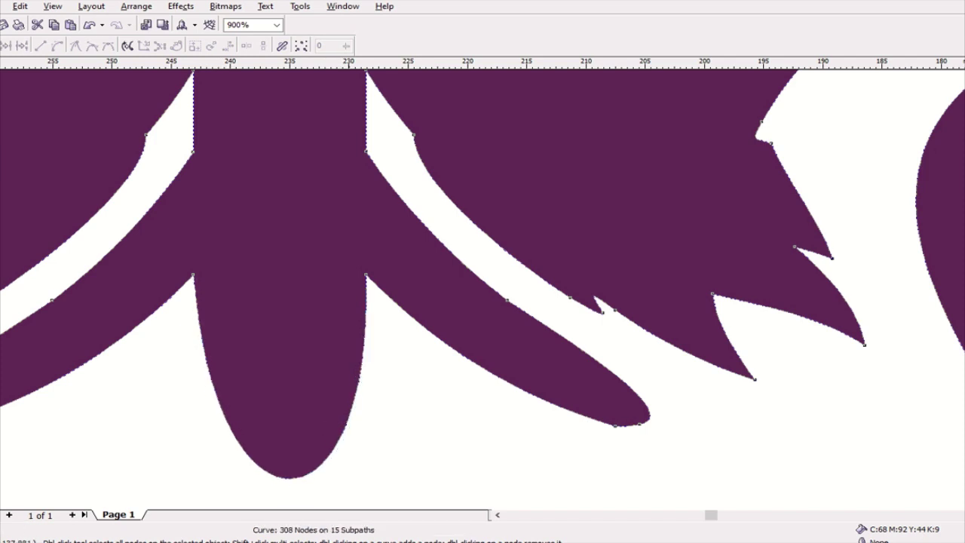
{"action": "left_click_drag", "start_coordinate": [345, 422], "coordinate": [336, 445]}
Remove the nodes on the body's left and right edges near the top
{"action": "scroll", "coordinate": [293, 291], "scroll_direction": "down", "scroll_amount": 2}
{"action": "scroll", "coordinate": [293, 291], "scroll_direction": "down", "scroll_amount": 2}
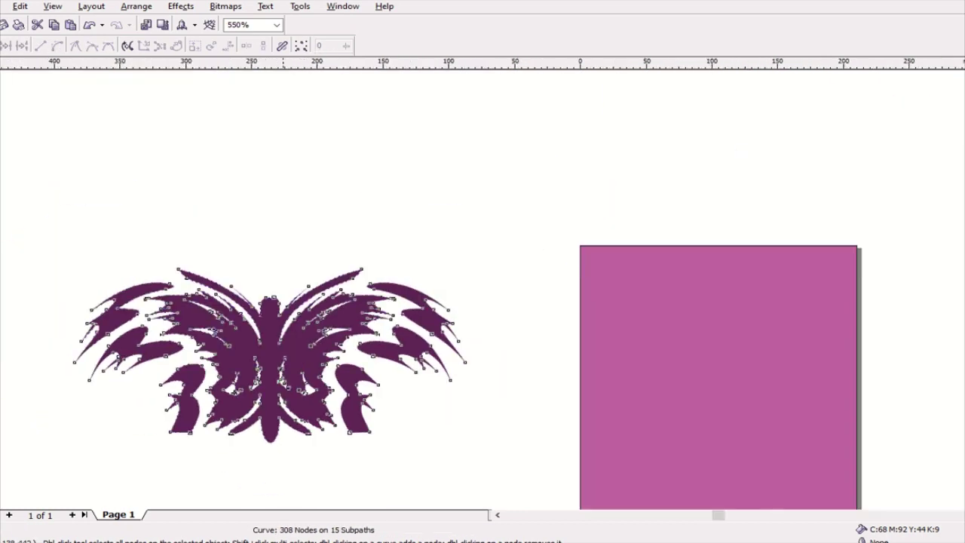
{"action": "scroll", "coordinate": [293, 291], "scroll_direction": "up", "scroll_amount": 1}
{"action": "scroll", "coordinate": [293, 291], "scroll_direction": "up", "scroll_amount": 1}
{"action": "scroll", "coordinate": [248, 322], "scroll_direction": "up", "scroll_amount": 1}
{"action": "scroll", "coordinate": [247, 323], "scroll_direction": "up", "scroll_amount": 1}
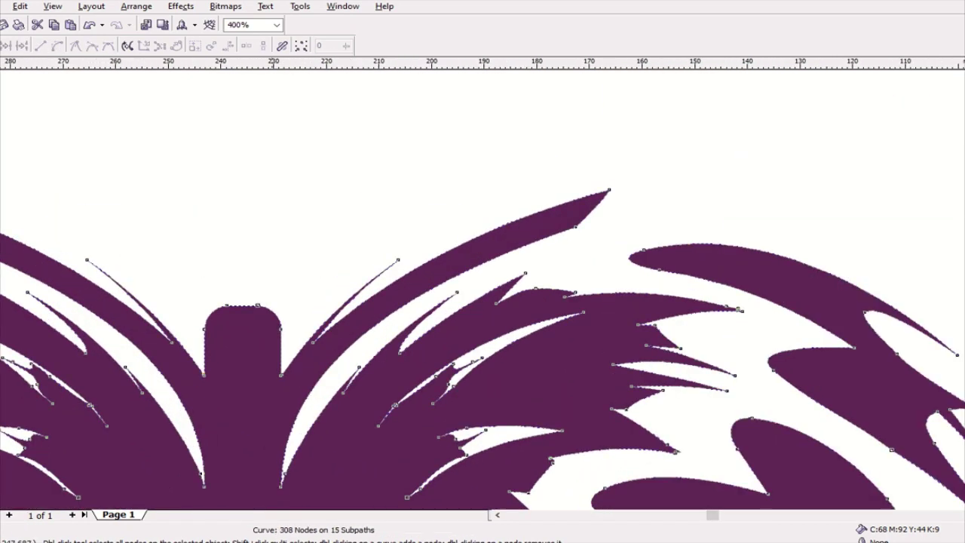
{"action": "left_click", "coordinate": [280, 329]}
{"action": "key", "text": "Delete"}
{"action": "left_click", "coordinate": [204, 329]}
{"action": "key", "text": "Delete"}
Round the body's squared top into an oval head, leaving 304 nodes on 15 subpaths
{"action": "left_click", "coordinate": [257, 306]}
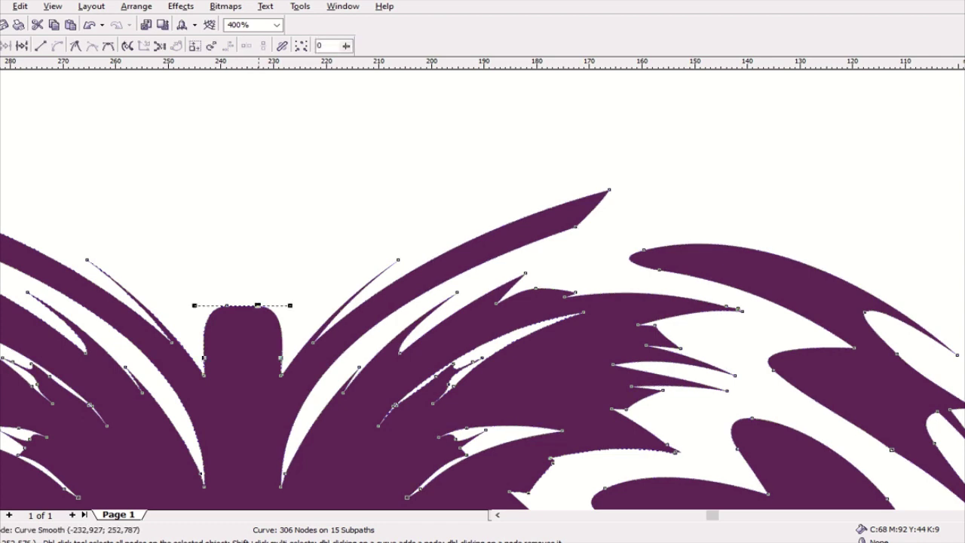
{"action": "key", "text": "Delete"}
{"action": "left_click", "coordinate": [227, 305]}
{"action": "key", "text": "Delete"}
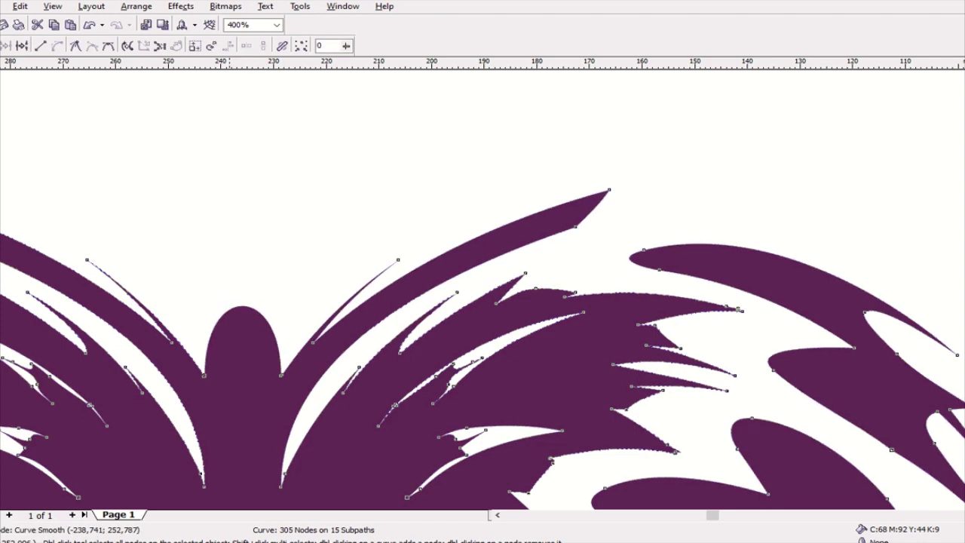
{"action": "left_click_drag", "start_coordinate": [241, 307], "coordinate": [244, 285]}
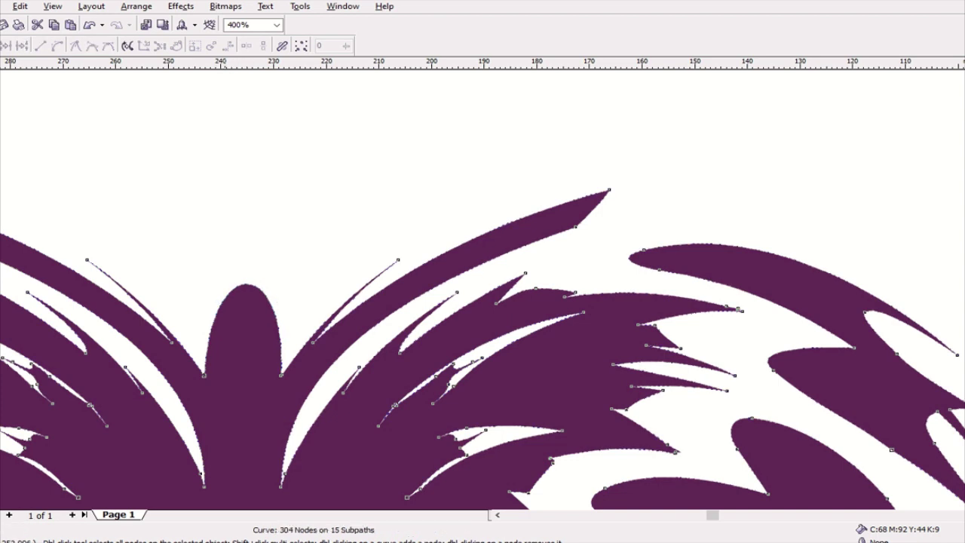
{"action": "left_click_drag", "start_coordinate": [220, 311], "coordinate": [202, 303]}
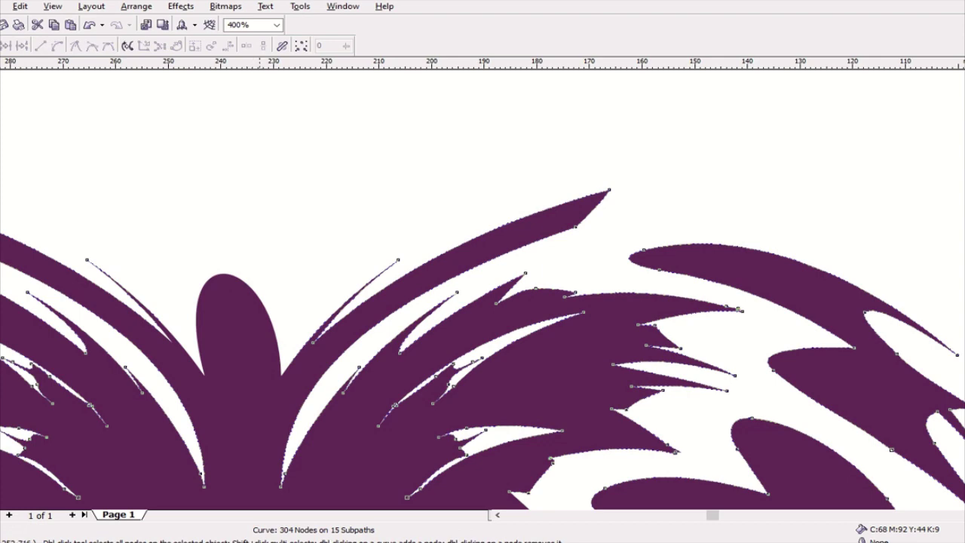
{"action": "left_click_drag", "start_coordinate": [273, 320], "coordinate": [282, 320]}
{"action": "key", "text": "F3"}
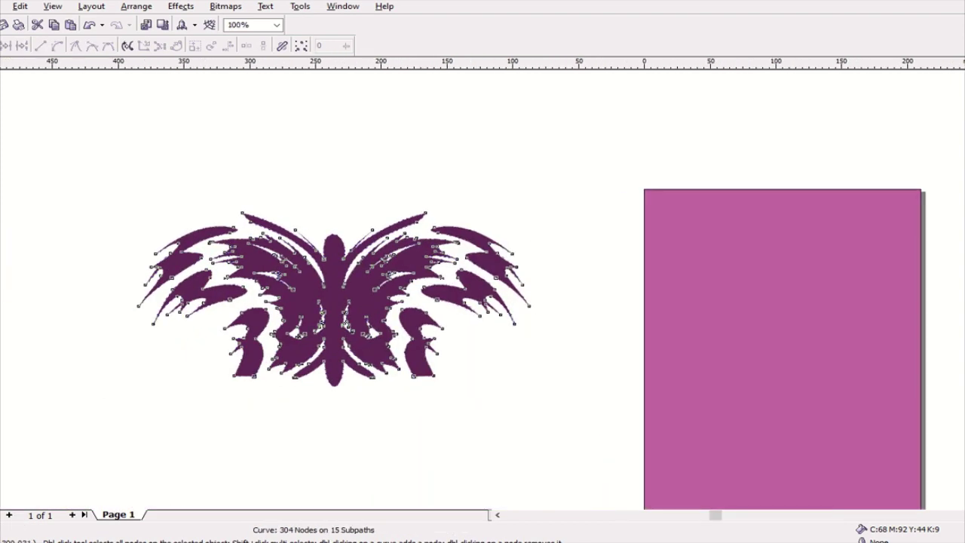
Move the finished butterfly onto the page
{"action": "key", "text": "space"}
{"action": "key", "text": "Escape"}
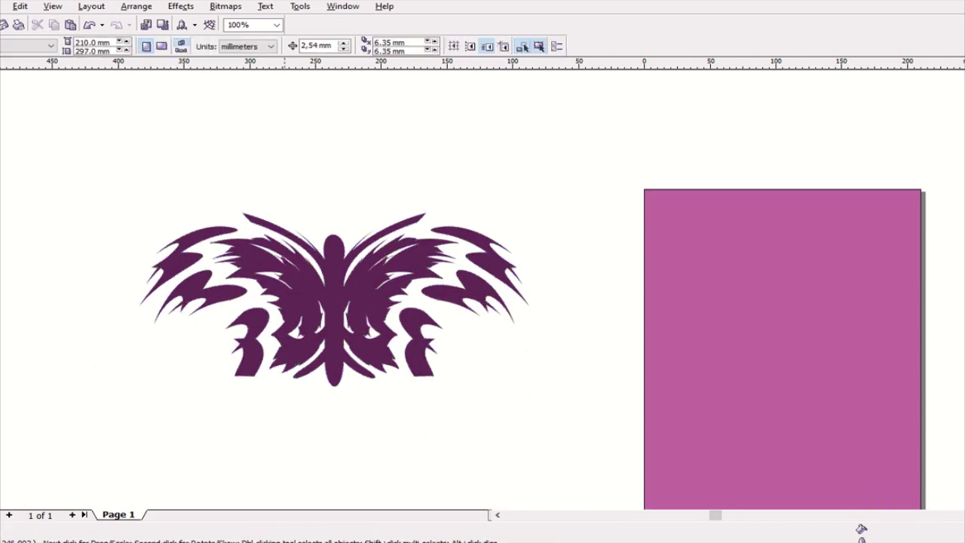
{"action": "scroll", "coordinate": [289, 252], "scroll_direction": "up", "scroll_amount": 1}
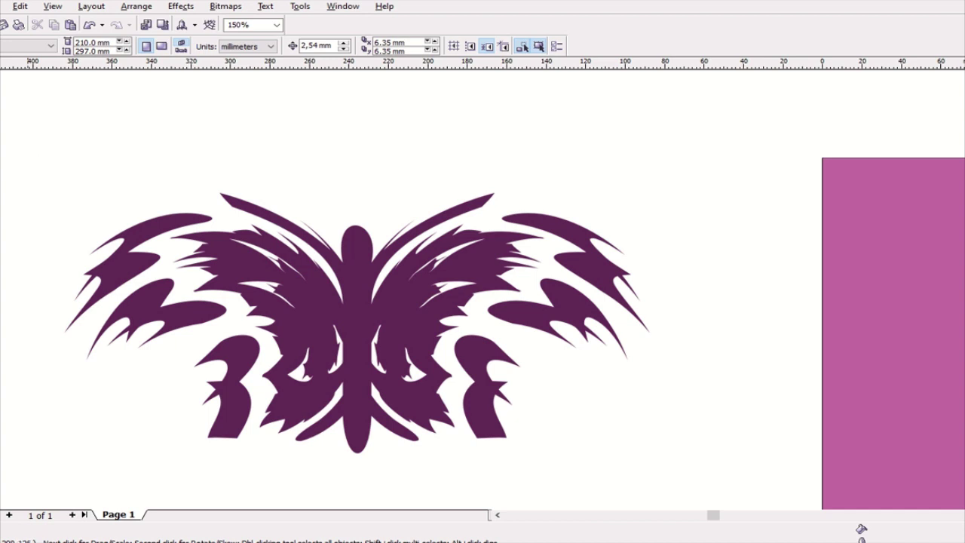
{"action": "scroll", "coordinate": [690, 227], "scroll_direction": "down", "scroll_amount": 2}
{"action": "scroll", "coordinate": [690, 227], "scroll_direction": "down", "scroll_amount": 1}
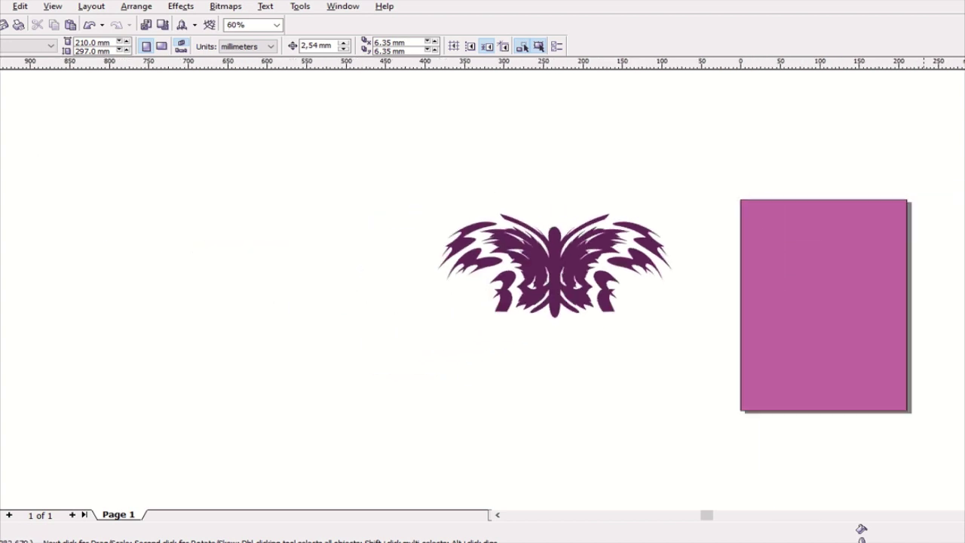
{"action": "scroll", "coordinate": [928, 230], "scroll_direction": "up", "scroll_amount": 1}
{"action": "mouse_move", "coordinate": [430, 286]}
{"action": "left_mouse_down"}
{"action": "mouse_move", "coordinate": [754, 313]}
{"action": "mouse_move", "coordinate": [787, 329]}
{"action": "left_mouse_up"}
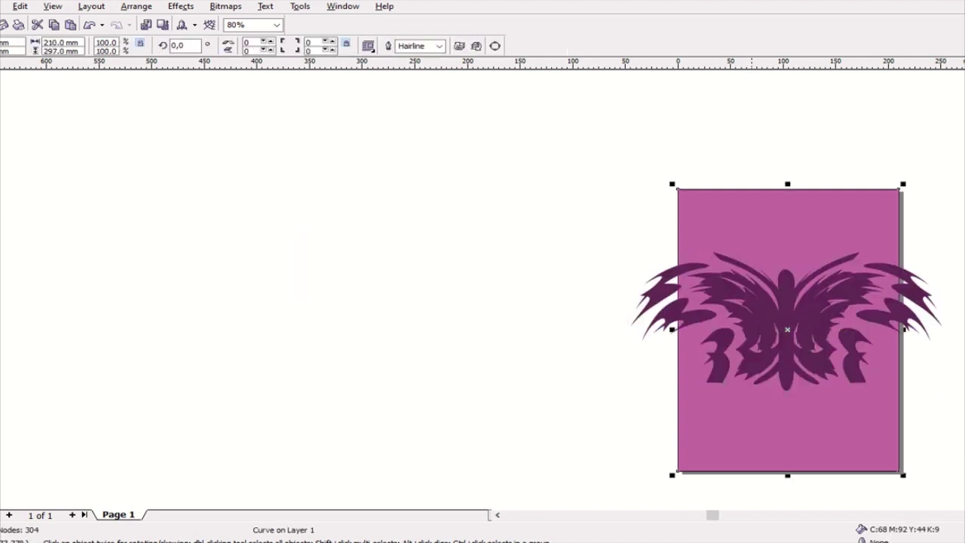
Set the page orientation to landscape
{"action": "key", "text": "Tab"}
{"action": "key", "text": "Escape"}
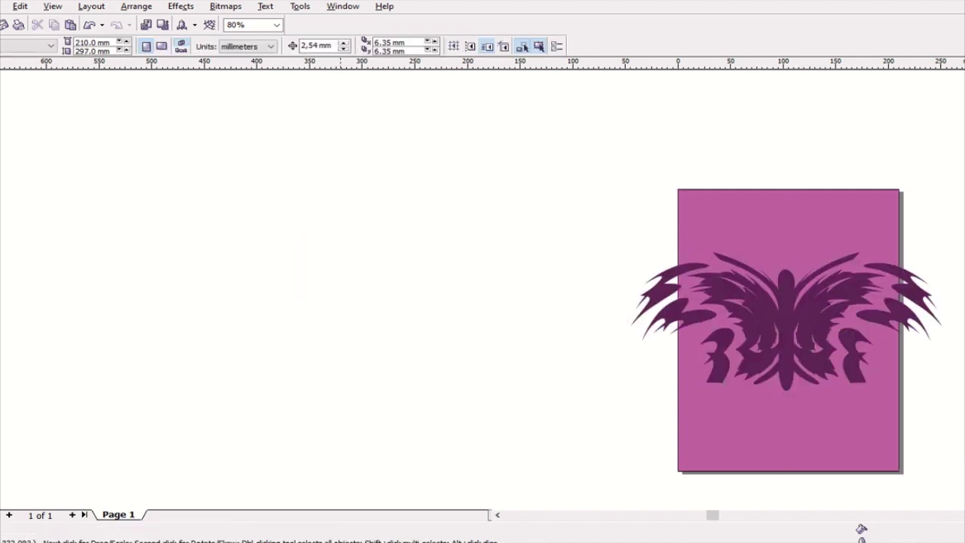
{"action": "left_click", "coordinate": [161, 46]}
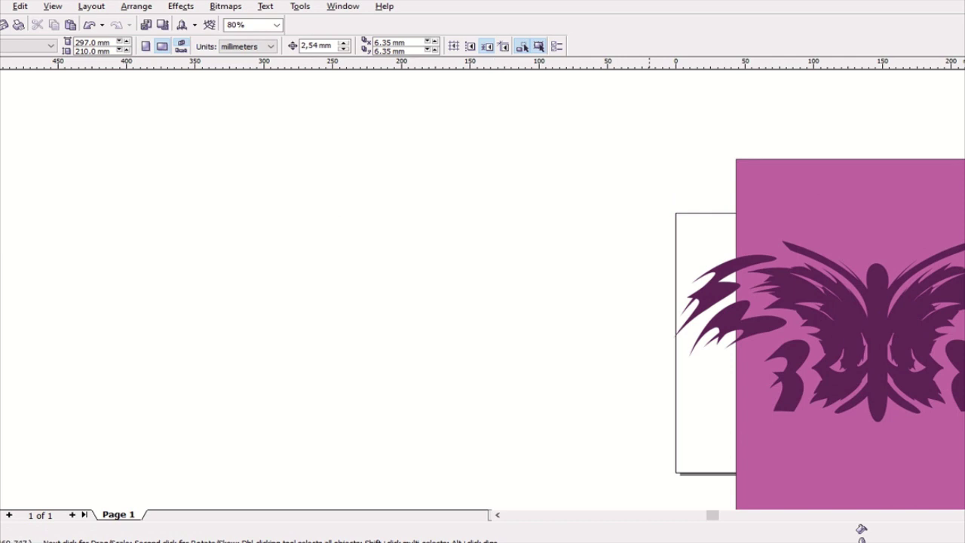
Delete the magenta background rectangle so the page is plain white
{"action": "left_click_drag", "start_coordinate": [322, 327], "coordinate": [295, 327]}
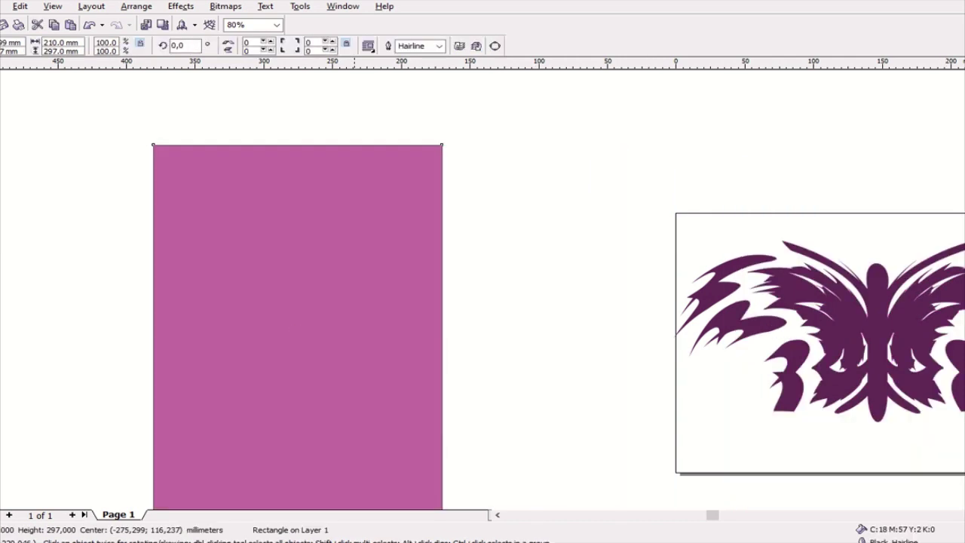
{"action": "key", "text": "Delete"}
{"action": "scroll", "coordinate": [750, 287], "scroll_direction": "up", "scroll_amount": 1}
{"action": "scroll", "coordinate": [749, 287], "scroll_direction": "up", "scroll_amount": 1}
{"action": "scroll", "coordinate": [750, 286], "scroll_direction": "up", "scroll_amount": 1}
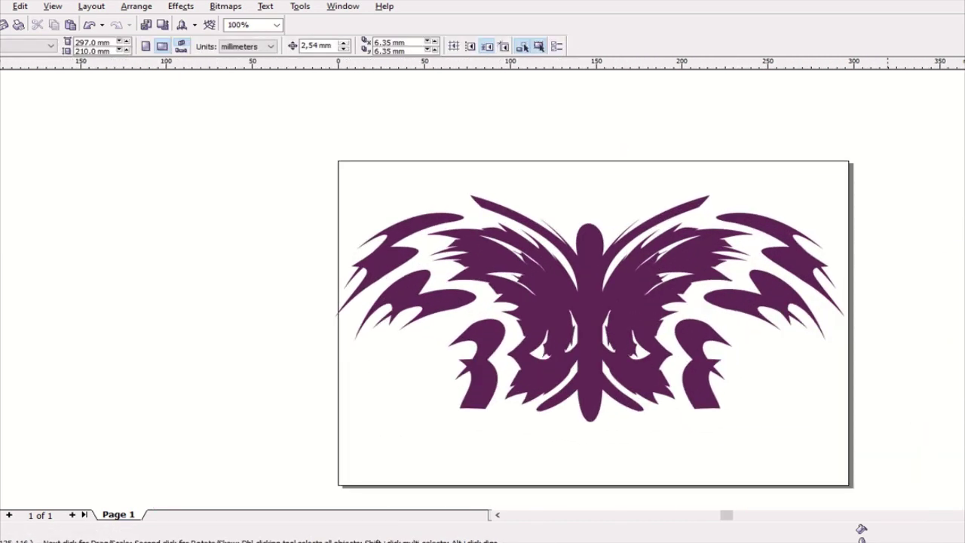
{"action": "scroll", "coordinate": [917, 300], "scroll_direction": "up", "scroll_amount": 3}
{"action": "scroll", "coordinate": [917, 300], "scroll_direction": "down", "scroll_amount": 3}
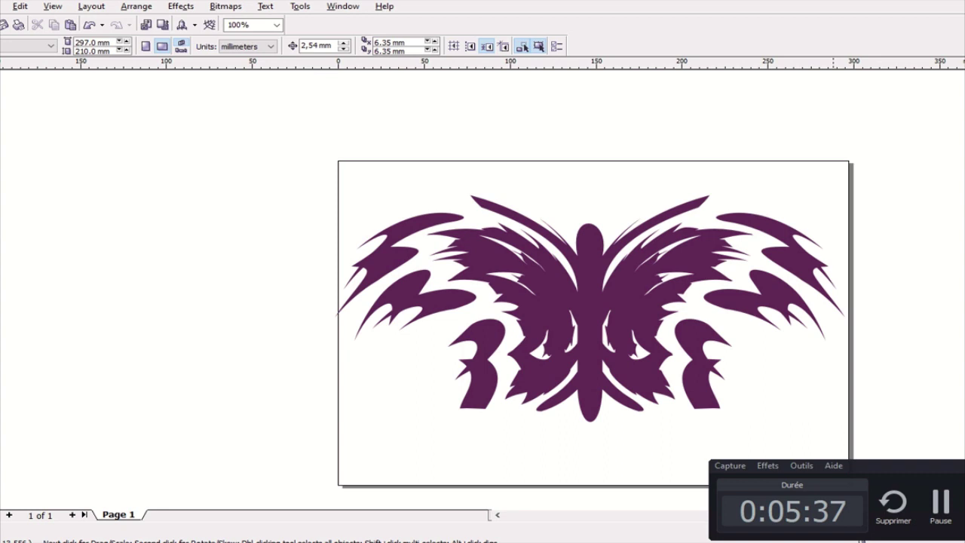
Draw a closed Bezier loop as a trial antenna from the butterfly's head
{"action": "scroll", "coordinate": [825, 248], "scroll_direction": "up", "scroll_amount": 1}
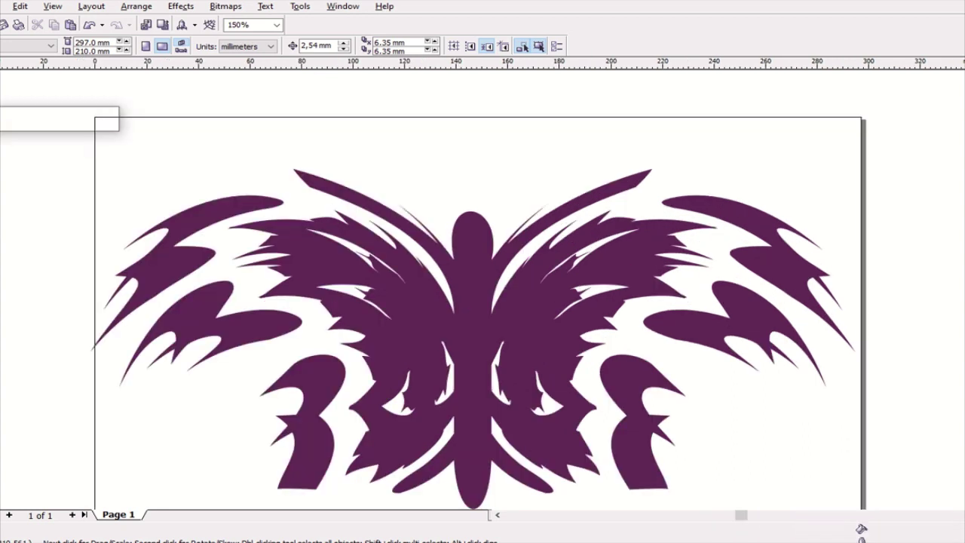
{"action": "left_click", "coordinate": [11, 121]}
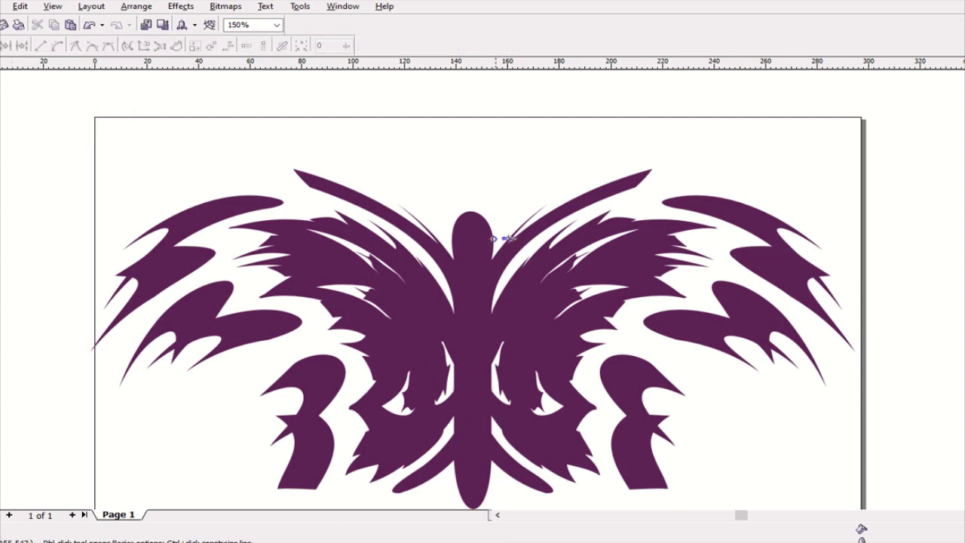
{"action": "left_click", "coordinate": [477, 223]}
{"action": "left_click_drag", "start_coordinate": [551, 161], "coordinate": [567, 172]}
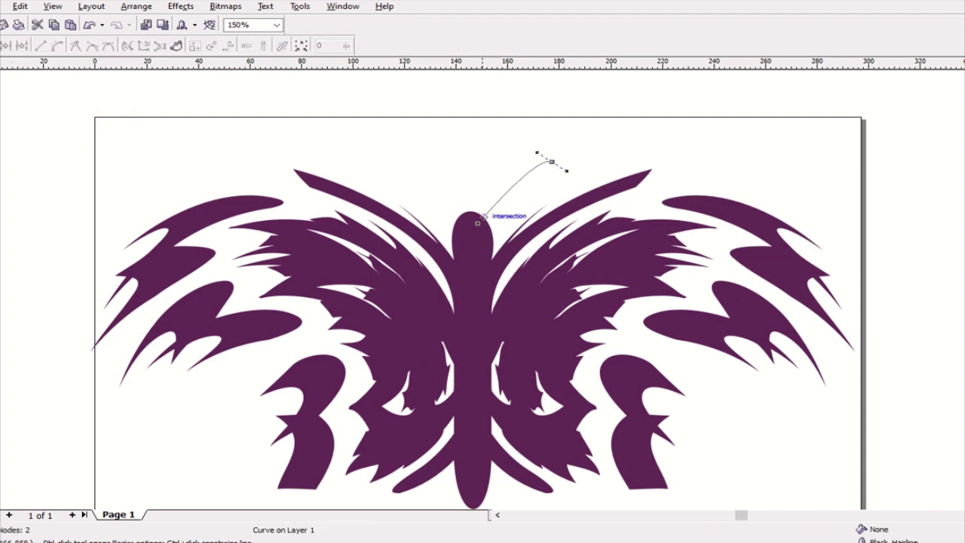
{"action": "left_click", "coordinate": [478, 223]}
{"action": "mouse_move", "coordinate": [477, 223]}
{"action": "left_mouse_down"}
{"action": "mouse_move", "coordinate": [455, 236]}
{"action": "mouse_move", "coordinate": [467, 249]}
{"action": "left_mouse_up"}
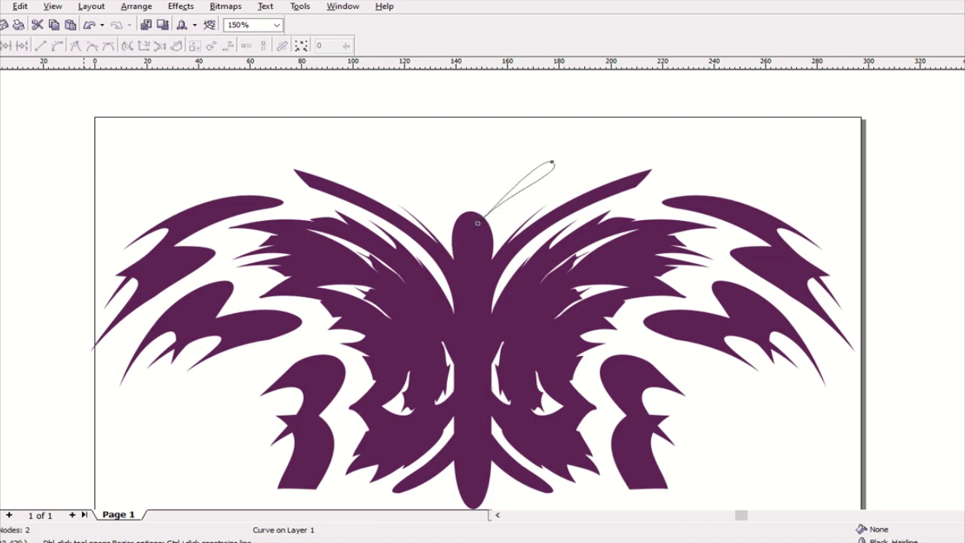
{"action": "key", "text": "space"}
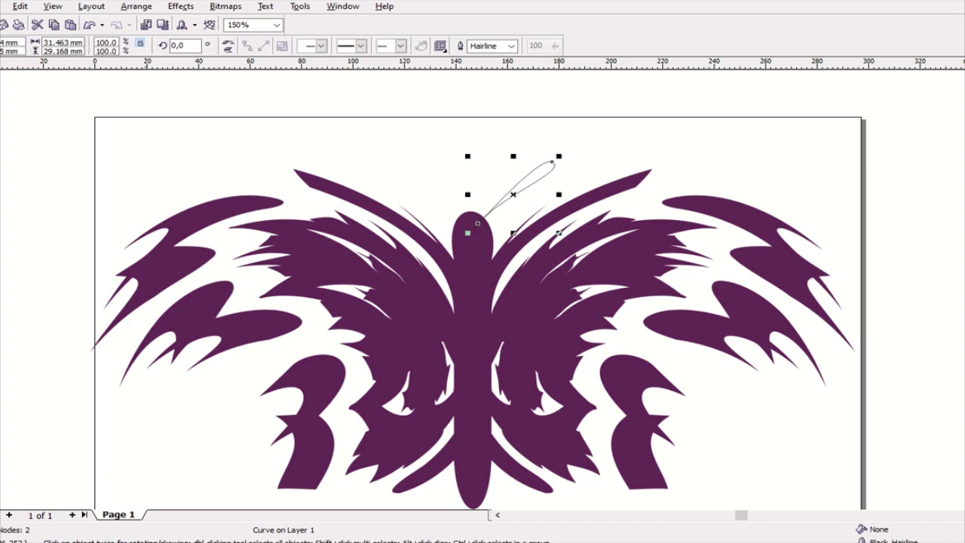
Rotate the loop about 187°, resize it to about 274%, then delete it
{"action": "left_click", "coordinate": [514, 195]}
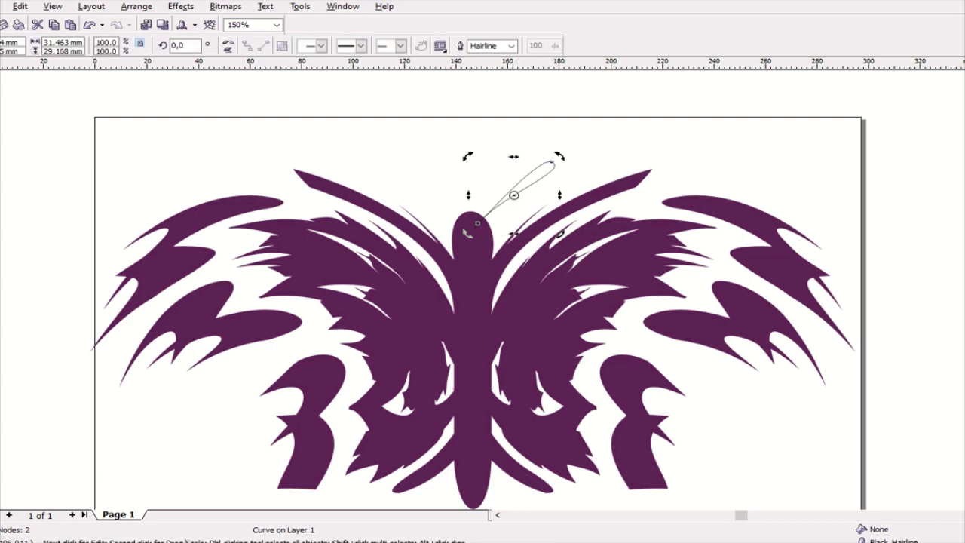
{"action": "left_click", "coordinate": [513, 195]}
{"action": "left_click_drag", "start_coordinate": [478, 165], "coordinate": [555, 238]}
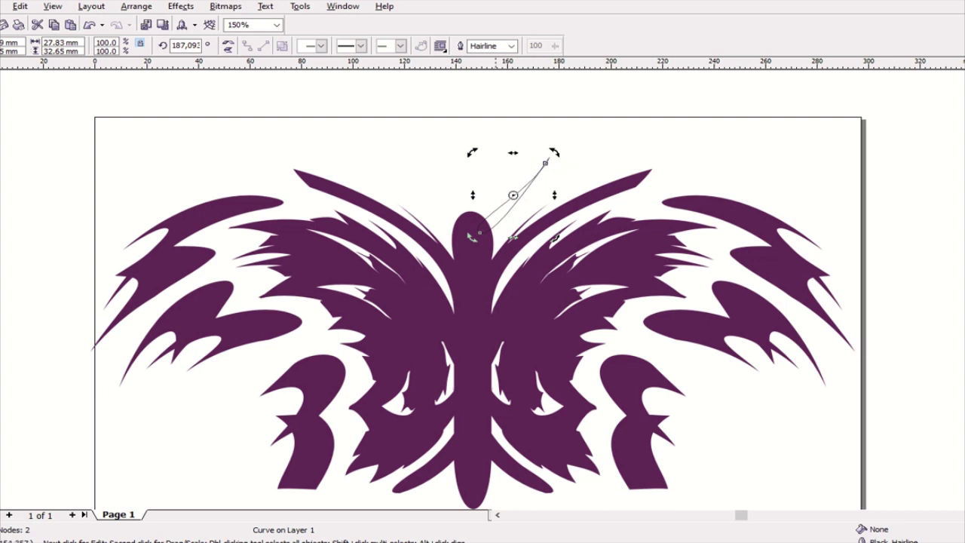
{"action": "key", "text": "Escape"}
{"action": "left_click", "coordinate": [546, 163]}
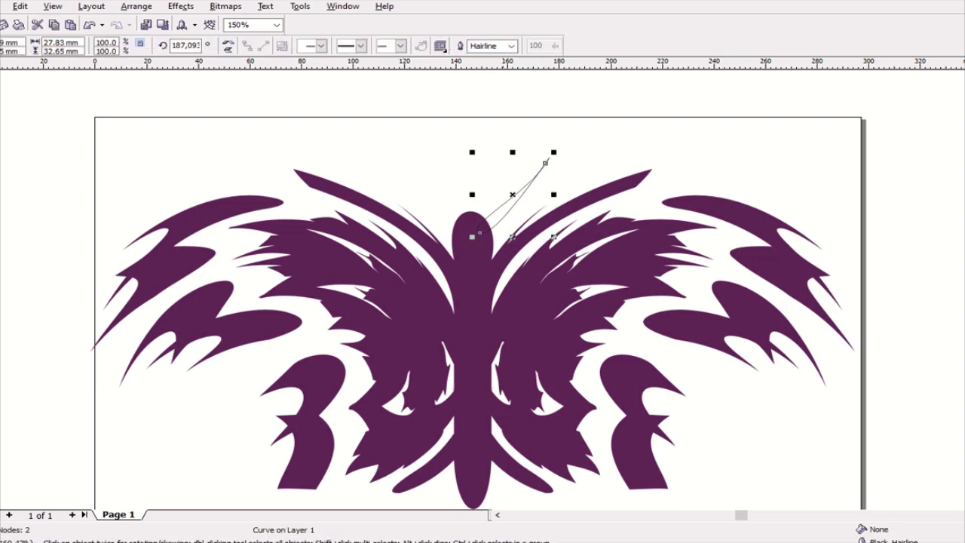
{"action": "mouse_move", "coordinate": [472, 153]}
{"action": "left_mouse_down"}
{"action": "mouse_move", "coordinate": [516, 199]}
{"action": "mouse_move", "coordinate": [484, 218]}
{"action": "left_mouse_up"}
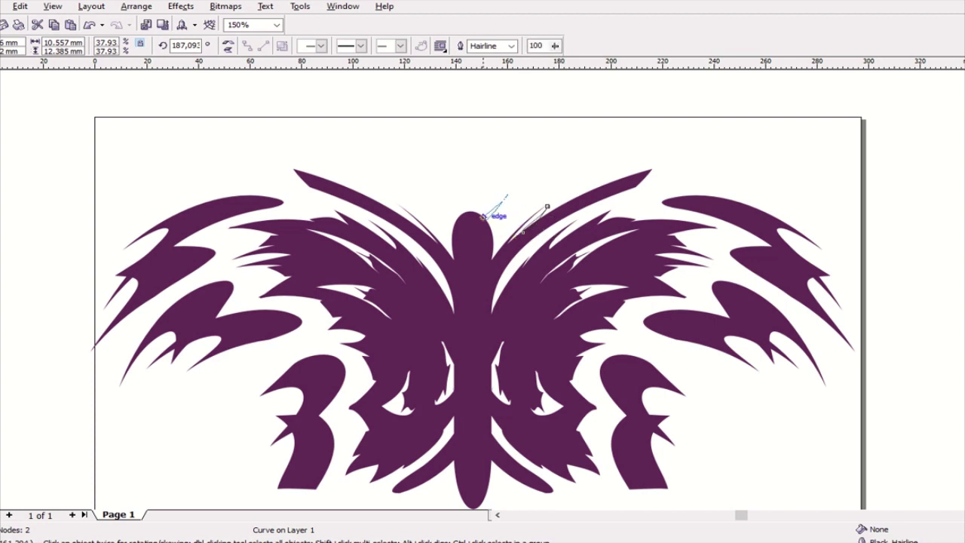
{"action": "left_click_drag", "start_coordinate": [511, 187], "coordinate": [554, 141]}
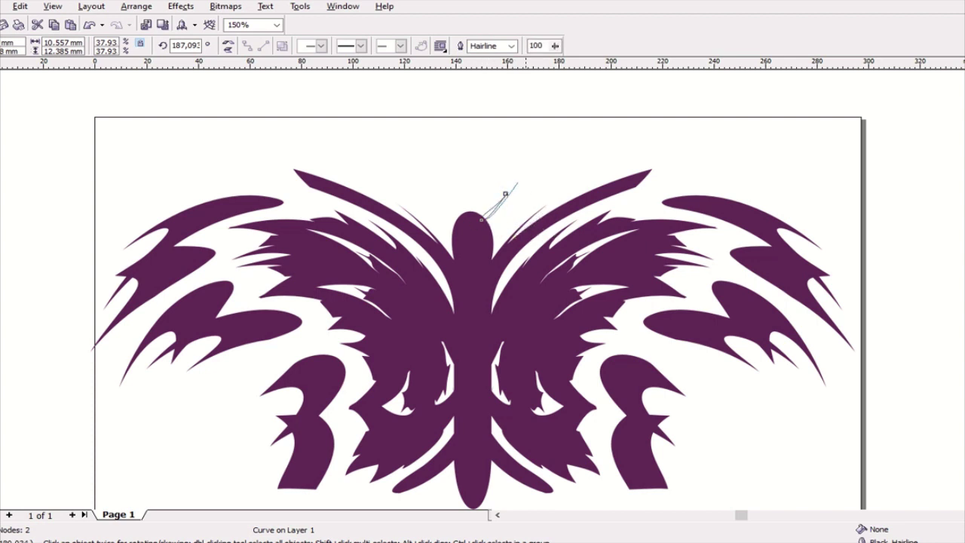
{"action": "key", "text": "Escape"}
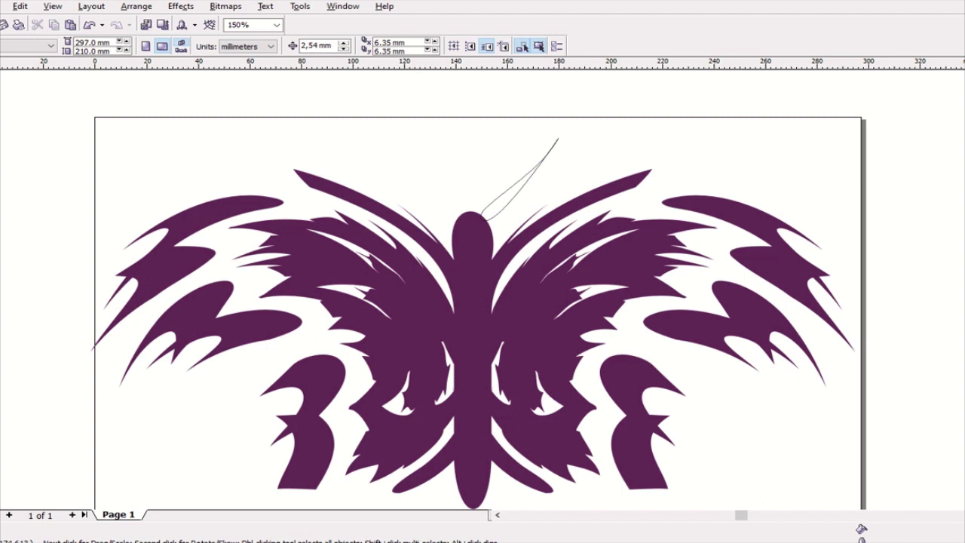
{"action": "left_click", "coordinate": [556, 141]}
{"action": "key", "text": "Delete"}
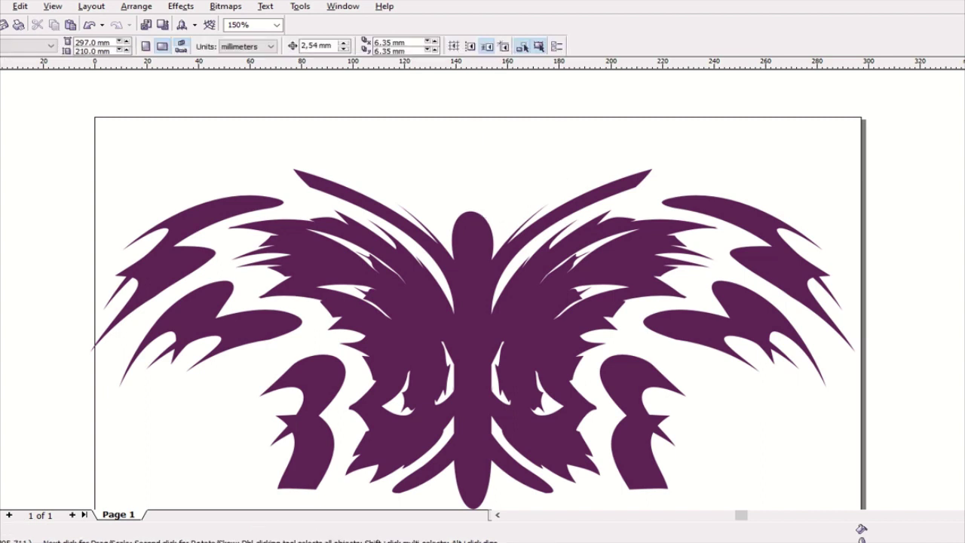
Try an Artistic Media brush stroke above the butterfly's head, then undo it
{"action": "left_click", "coordinate": [26, 121]}
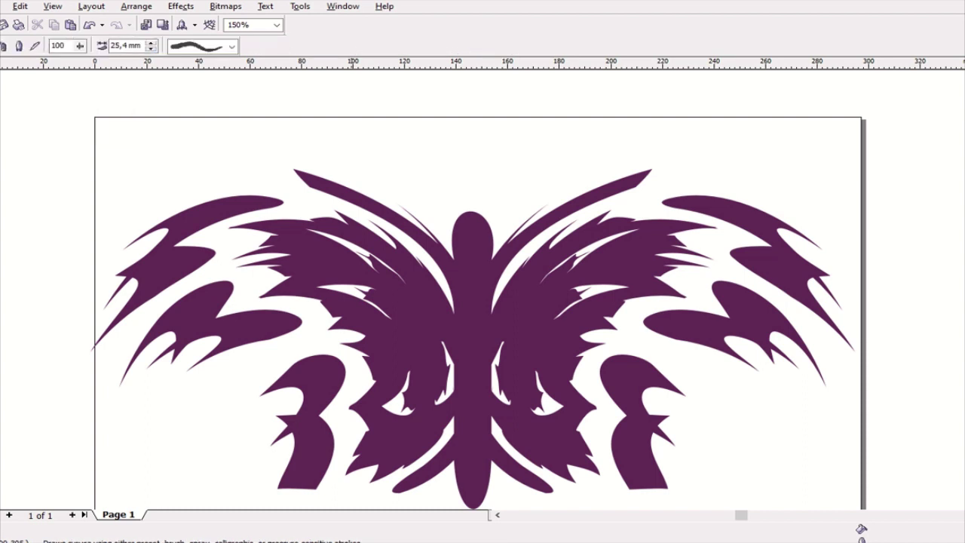
{"action": "left_click_drag", "start_coordinate": [460, 237], "coordinate": [509, 213]}
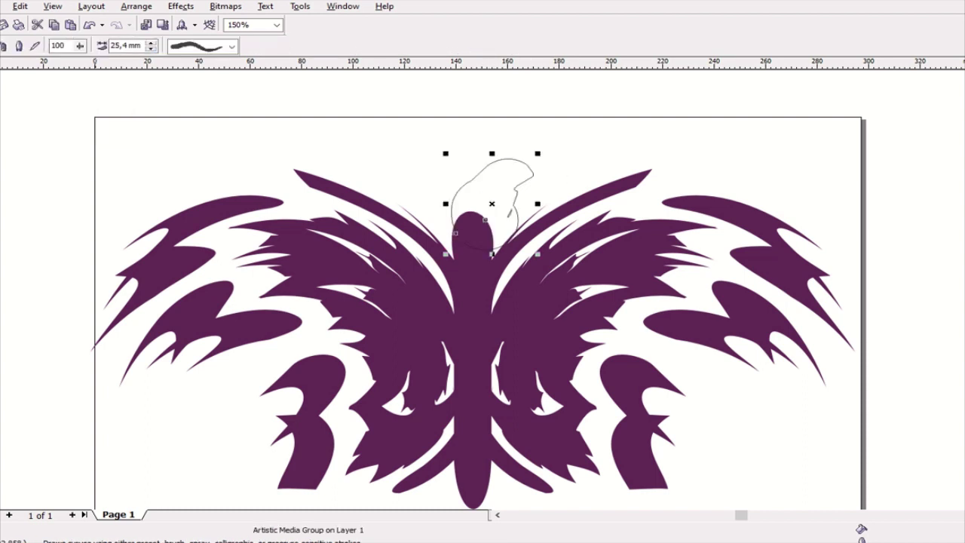
{"action": "left_click", "coordinate": [91, 25]}
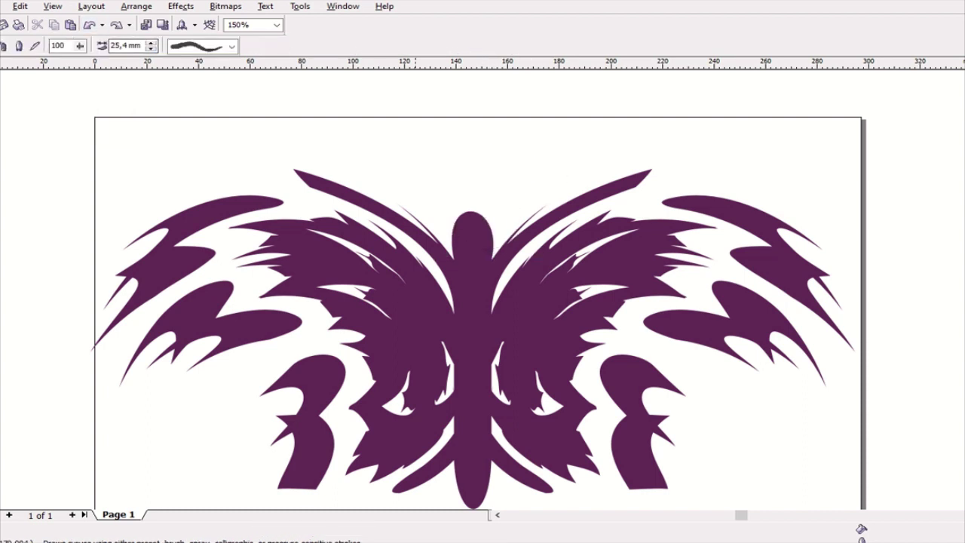
Start an artistic text object at the page's lower left with the Text tool (F8)
{"action": "scroll", "coordinate": [415, 181], "scroll_direction": "down", "scroll_amount": 1}
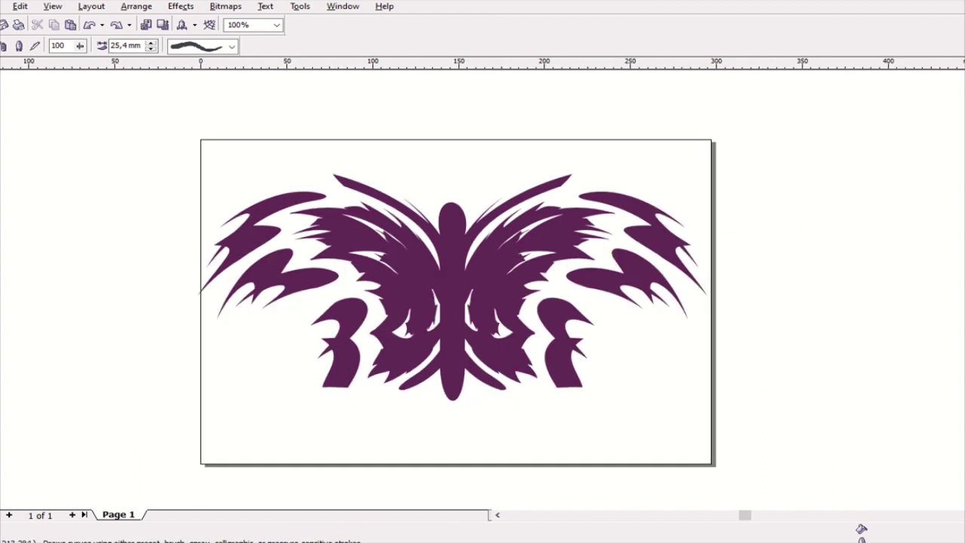
{"action": "key", "text": "space"}
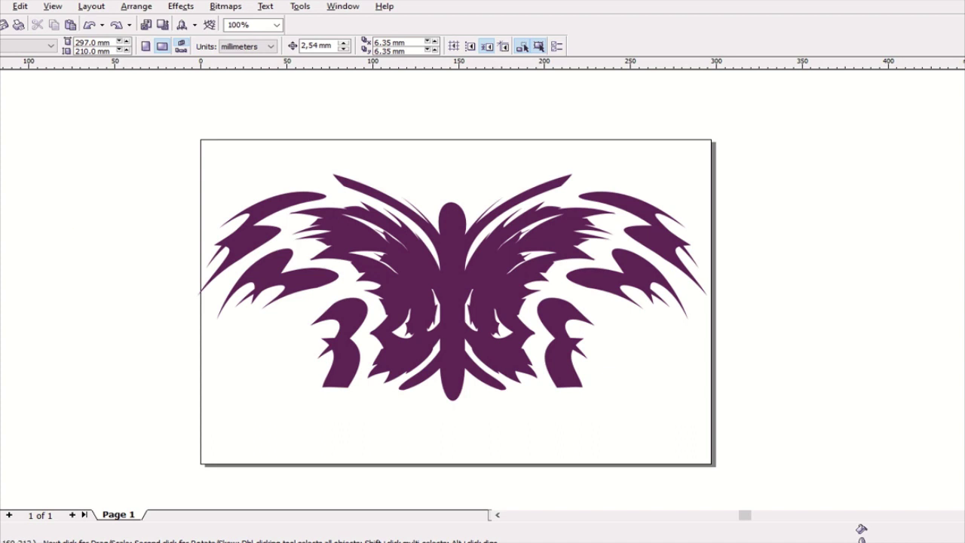
{"action": "key", "text": "F8"}
{"action": "left_click", "coordinate": [226, 400]}
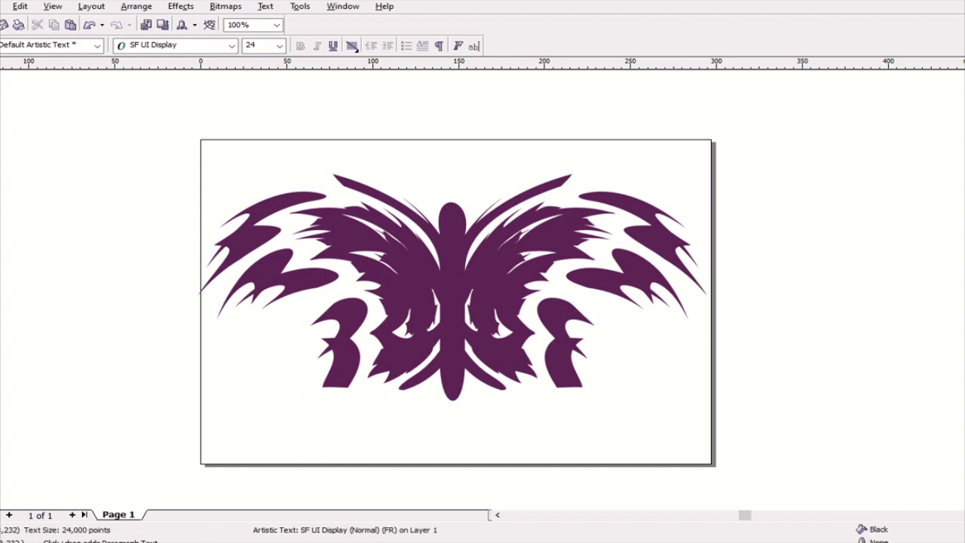
Select the BUTTERFLY text and preview fonts from Showcard Gothic to Yu Gothic on it
{"action": "key", "text": "ctrl+a"}
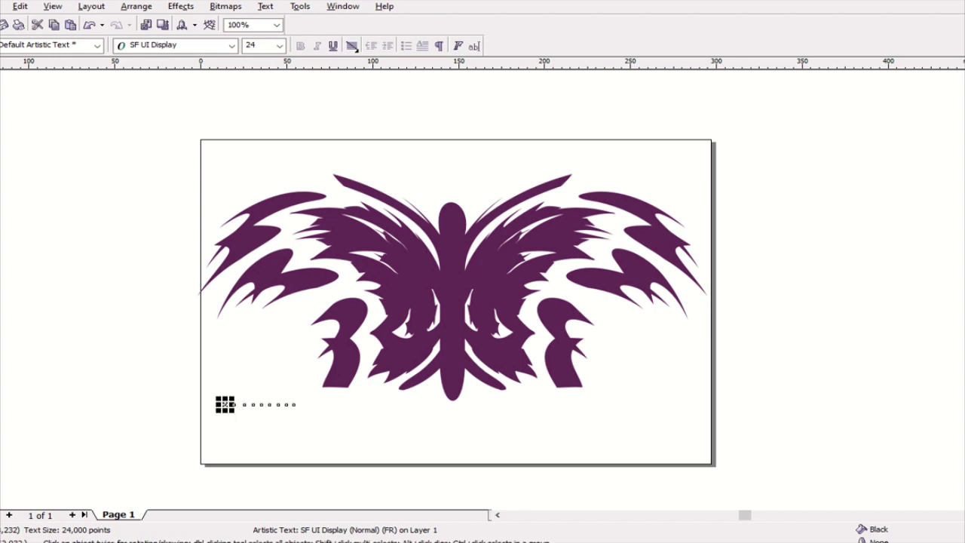
{"action": "left_click", "coordinate": [232, 45]}
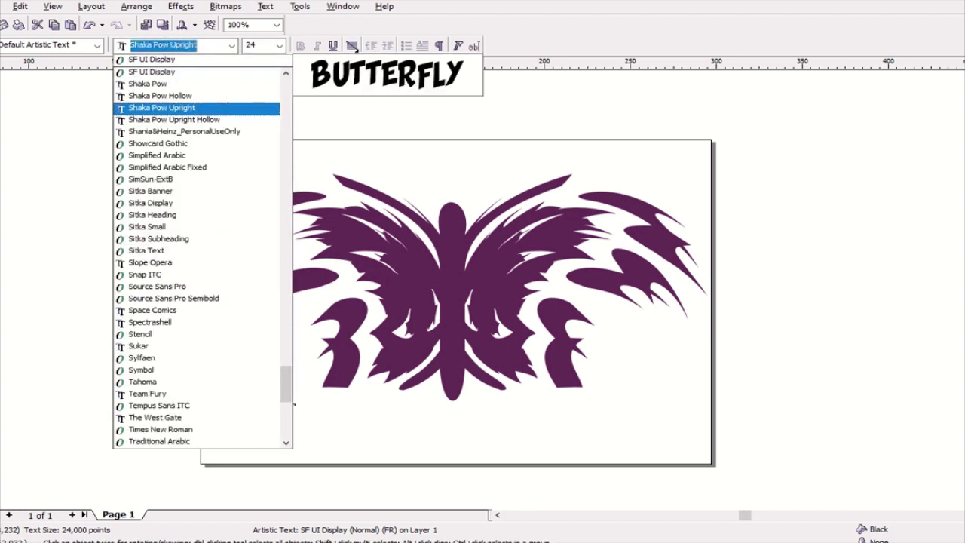
{"action": "key", "text": "Down"}
{"action": "key", "text": "Down"}
{"action": "key", "text": "Down"}
{"action": "key", "text": "Down"}
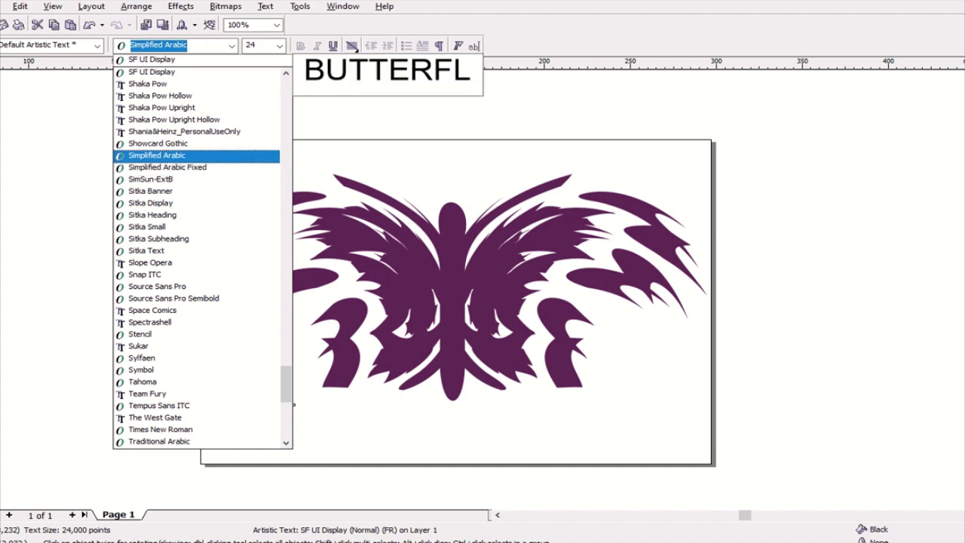
{"action": "key", "text": "Down"}
{"action": "key", "text": "Up"}
{"action": "key", "text": "Up"}
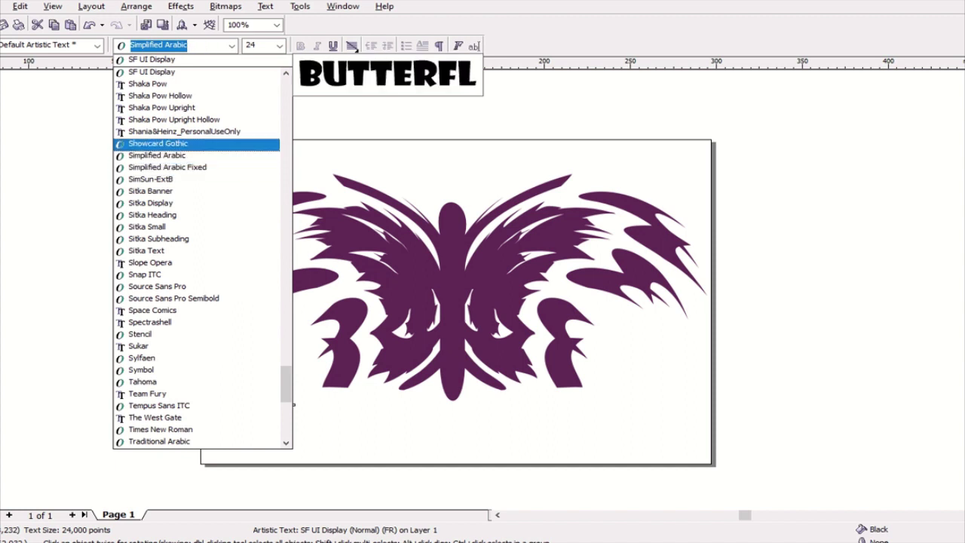
{"action": "key", "text": "Down"}
{"action": "key", "text": "Up"}
{"action": "key", "text": "Down"}
{"action": "key", "text": "Down"}
{"action": "key", "text": "Down"}
{"action": "key", "text": "Down"}
{"action": "key", "text": "Down"}
{"action": "key", "text": "Down"}
{"action": "key", "text": "Up"}
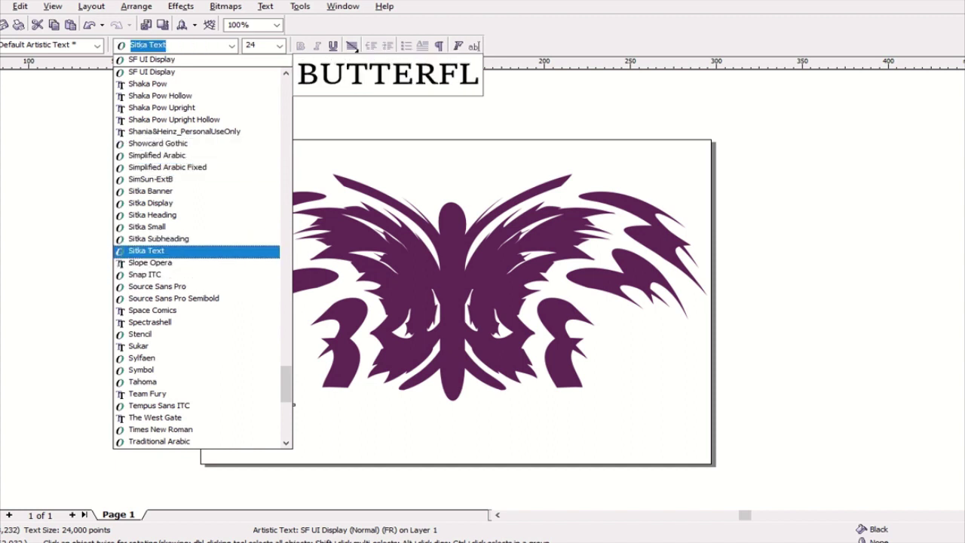
{"action": "key", "text": "Down"}
{"action": "key", "text": "Down"}
{"action": "key", "text": "Down"}
{"action": "key", "text": "Down"}
{"action": "key", "text": "Down"}
{"action": "key", "text": "Down"}
{"action": "key", "text": "Down"}
{"action": "key", "text": "Down"}
{"action": "key", "text": "Down"}
{"action": "key", "text": "Up"}
{"action": "key", "text": "Up"}
{"action": "key", "text": "Up"}
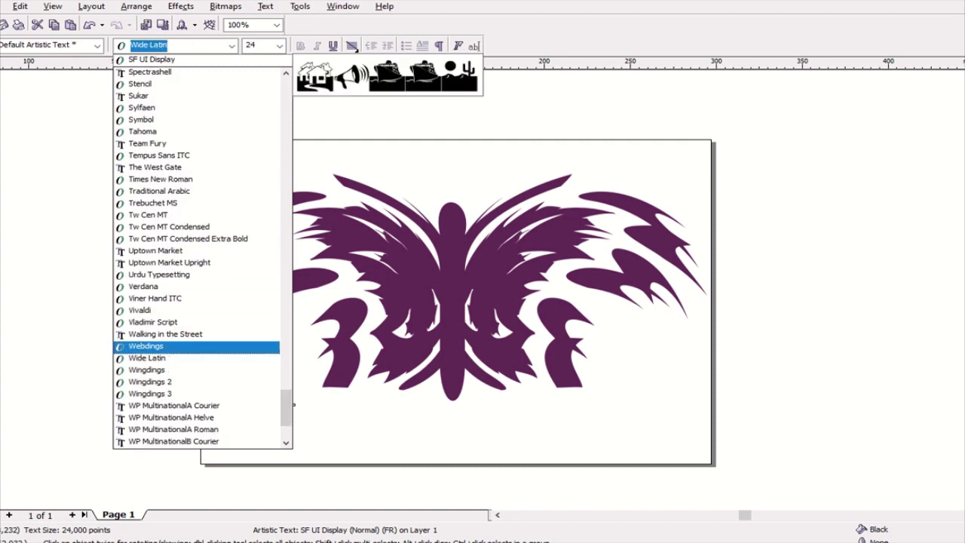
{"action": "key", "text": "Down"}
{"action": "key", "text": "Down"}
{"action": "key", "text": "Down"}
{"action": "key", "text": "Down"}
{"action": "key", "text": "Down"}
{"action": "key", "text": "Down"}
{"action": "key", "text": "Up"}
{"action": "key", "text": "Up"}
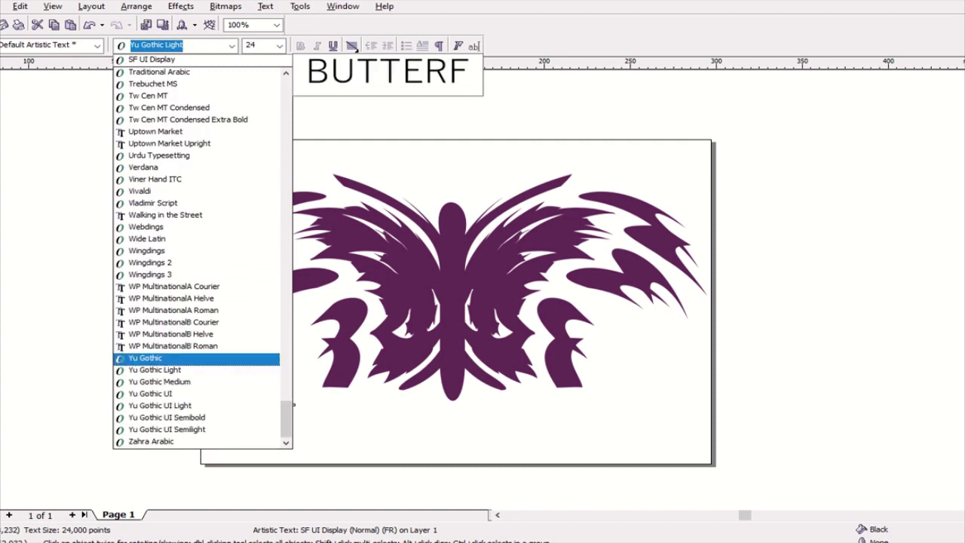
{"action": "key", "text": "Down"}
{"action": "key", "text": "Down"}
{"action": "key", "text": "Down"}
{"action": "key", "text": "Down"}
{"action": "key", "text": "Down"}
{"action": "key", "text": "Down"}
{"action": "key", "text": "Up"}
{"action": "key", "text": "Down"}
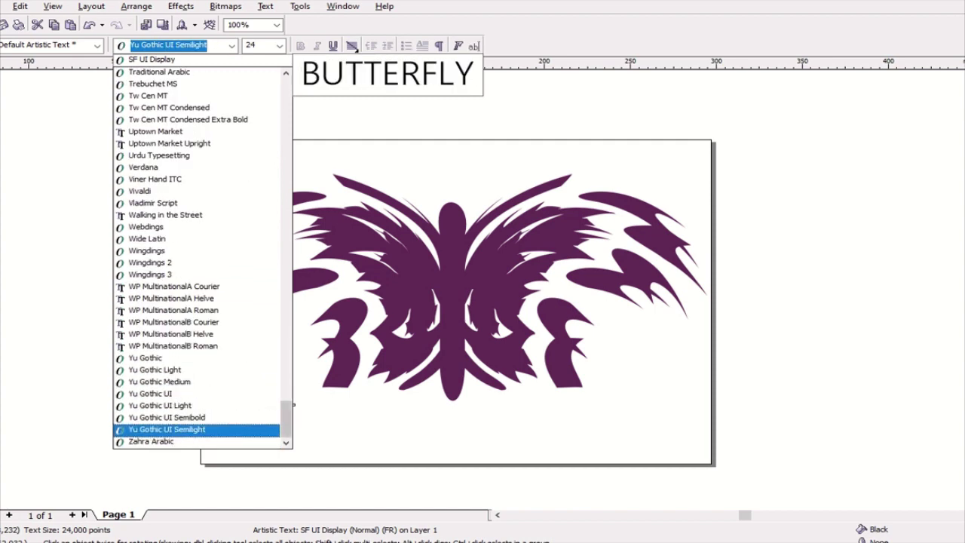
Apply Berlin Sans FB Demi, enlarge BUTTERFLY to about 129 pt, and centre it below the butterfly
{"action": "type", "text": "Berlin Sans FB Demi"}
{"action": "key", "text": "Return"}
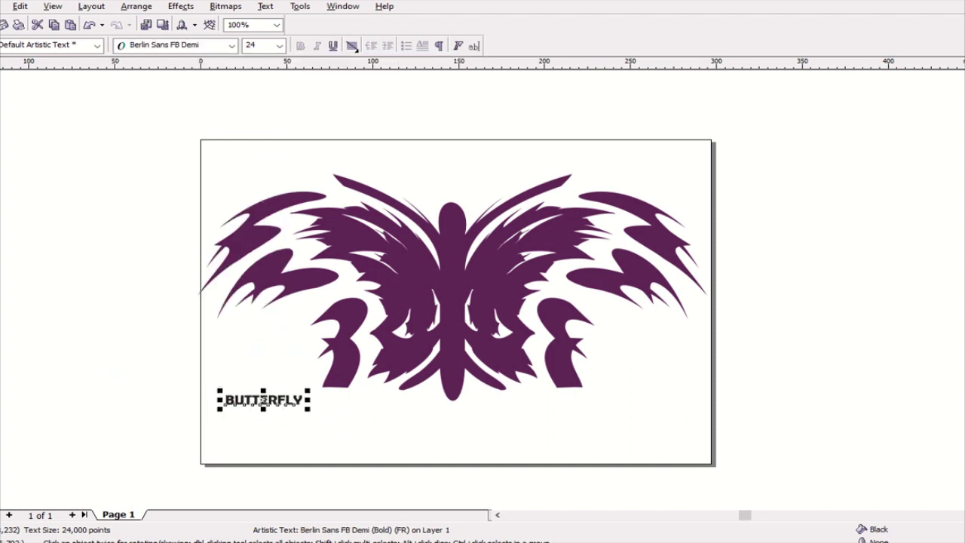
{"action": "left_click_drag", "start_coordinate": [308, 389], "coordinate": [476, 370]}
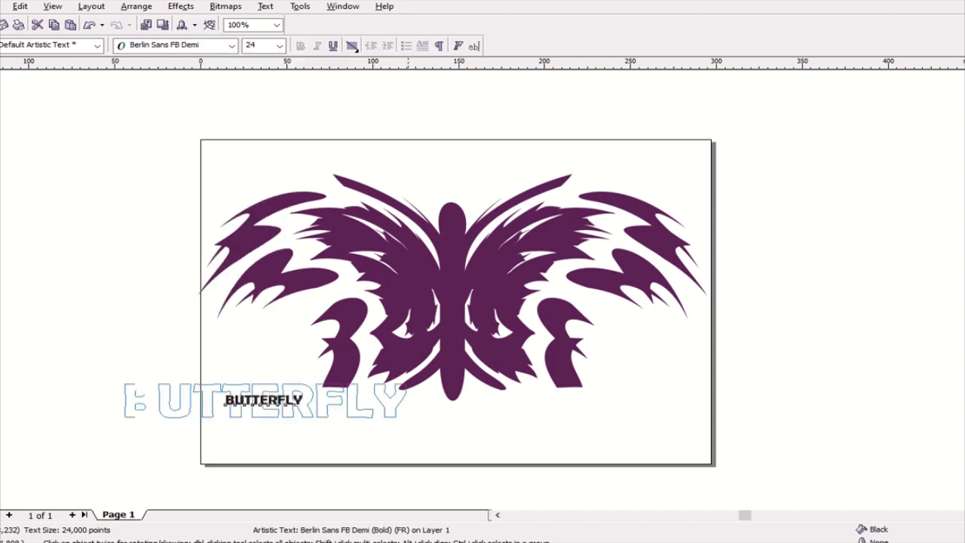
{"action": "left_click_drag", "start_coordinate": [264, 399], "coordinate": [448, 431]}
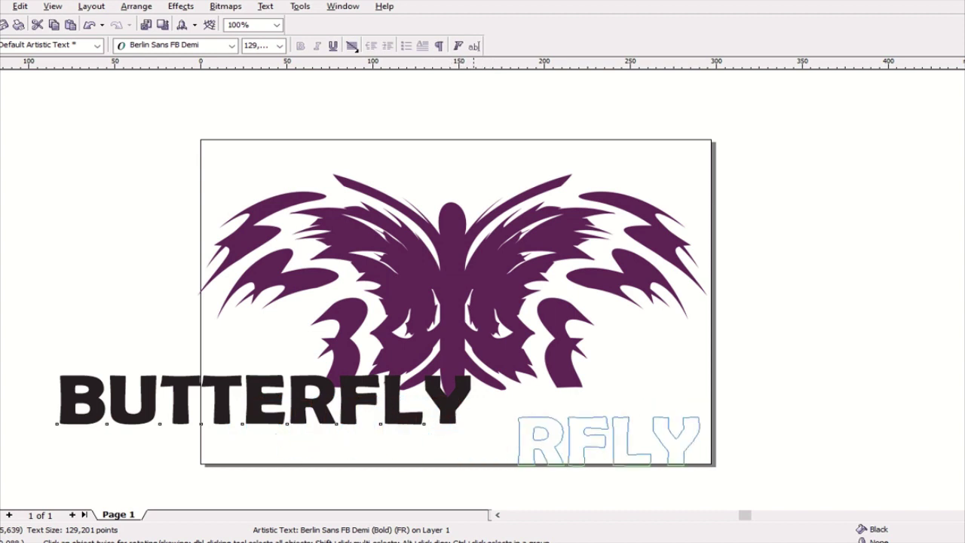